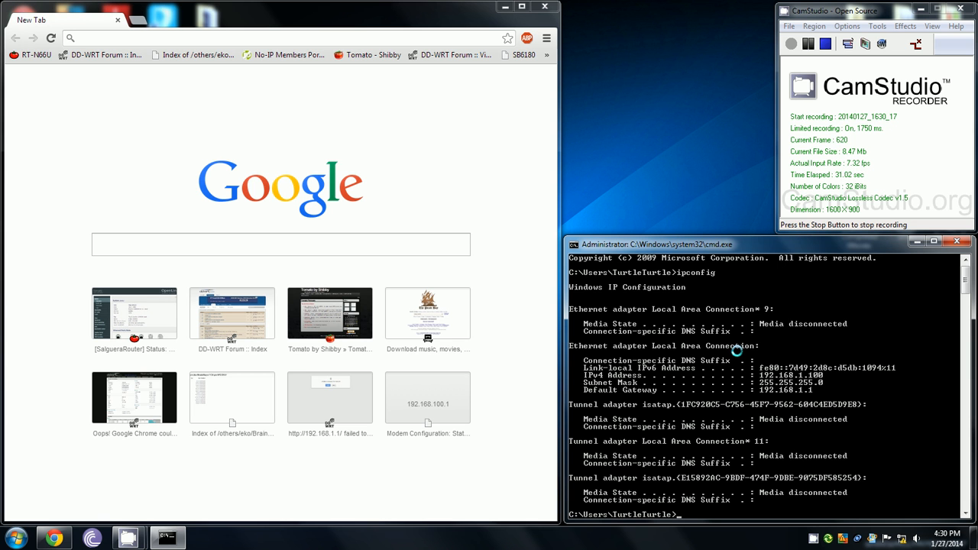
# - Run ipconfig to read the default gateway address 192.168.1.1
pyautogui.write('ipconfig')
pyautogui.press('Return')
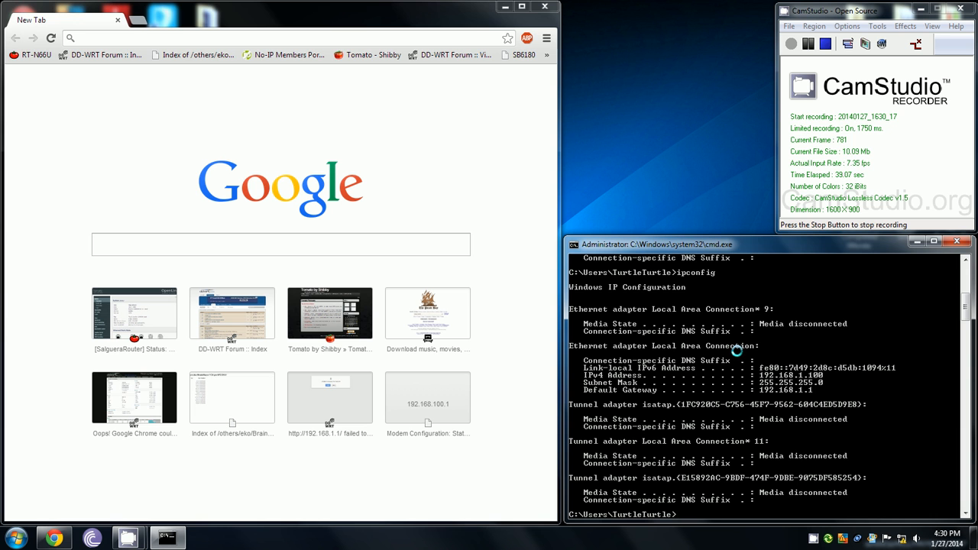
pyautogui.click(329, 28)
# - Load the router at 192.168.1.1 and set username root with a new, confirmed password
pyautogui.write('192.168.1.1')
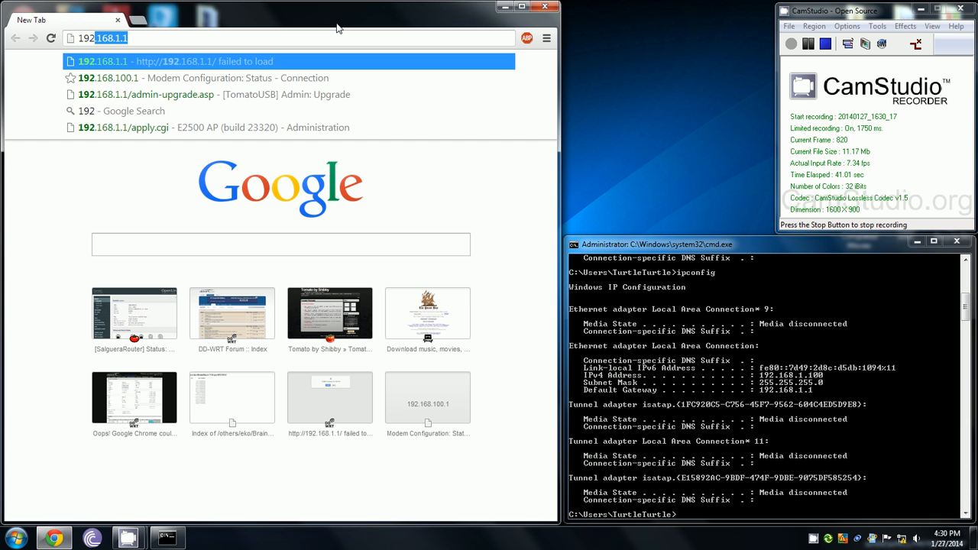
pyautogui.press('Return')
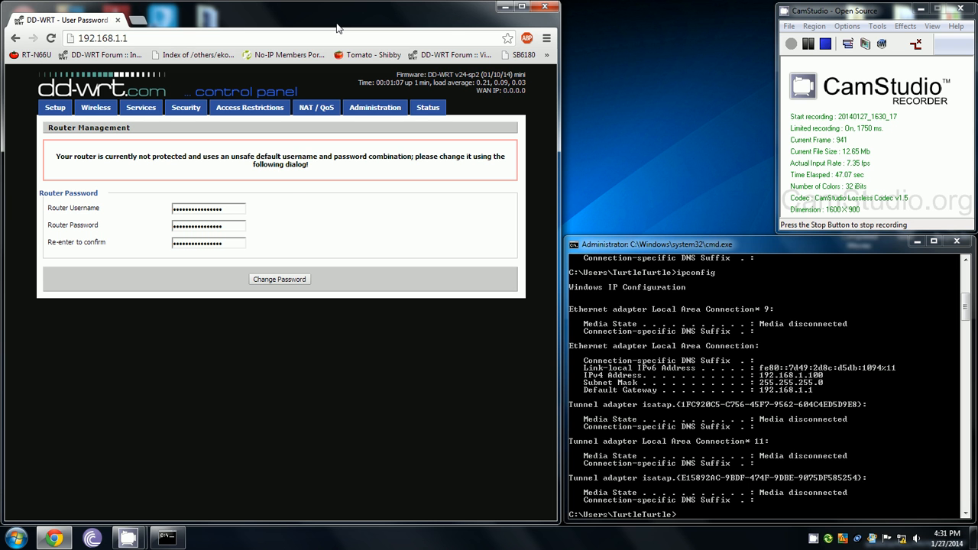
pyautogui.doubleClick(232, 205)
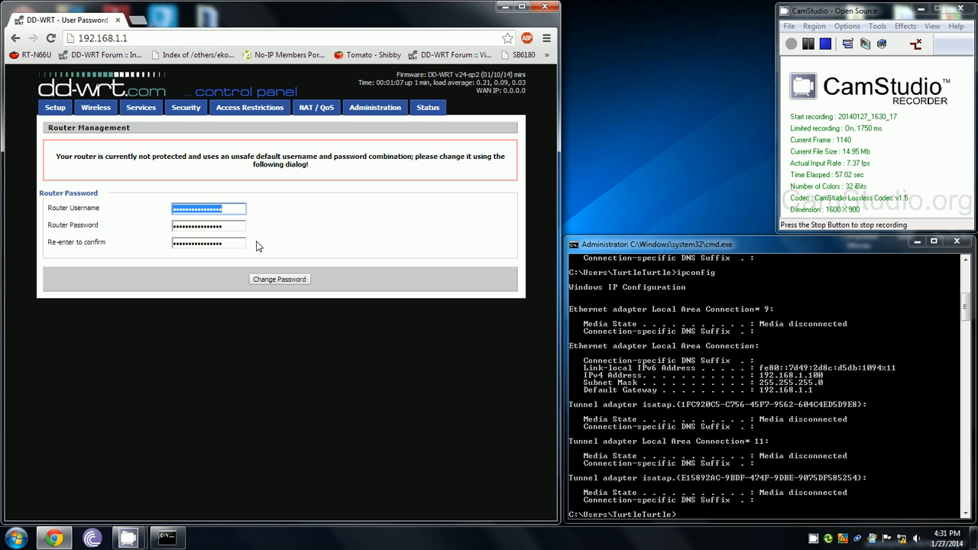
pyautogui.write('root')
pyautogui.press('Tab')
pyautogui.write('admin')
pyautogui.press('Tab')
pyautogui.write('a')
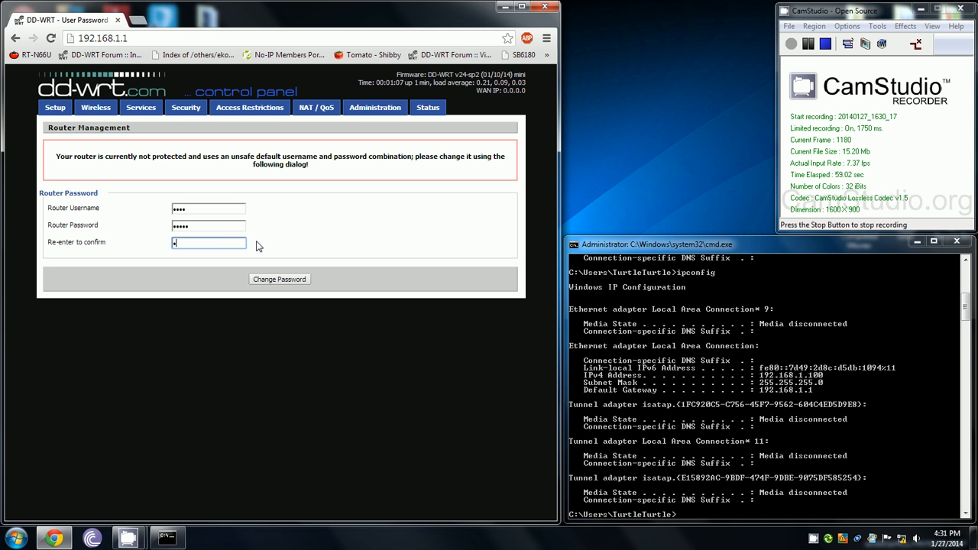
pyautogui.write('dmin')
pyautogui.click(261, 277)
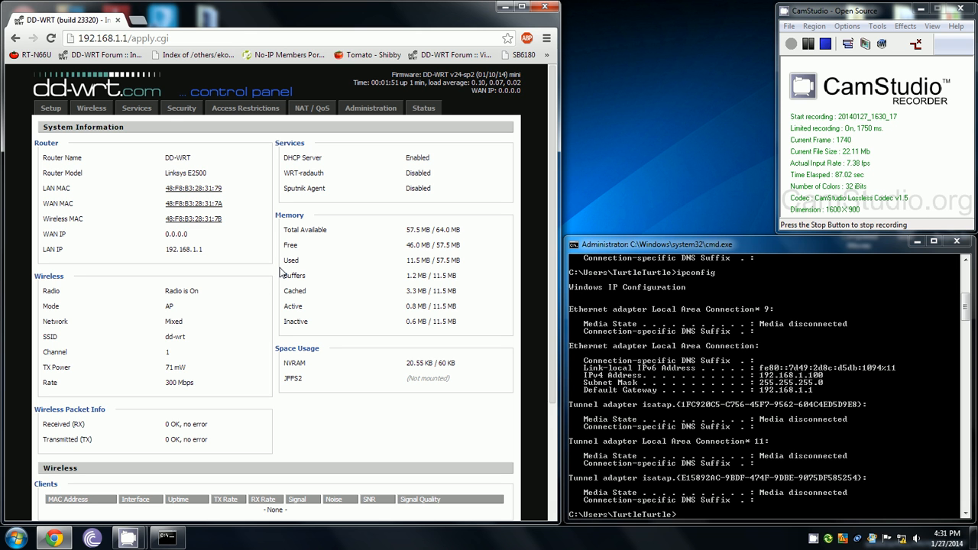
# - Highlight the free memory figure on the System Information page
pyautogui.moveTo(421, 245); pyautogui.dragTo(460, 243)
pyautogui.click(426, 235)
# - Log in to Setup, set the WAN connection type to Disabled and rename the router E2500
pyautogui.click(49, 108)
pyautogui.write('root')
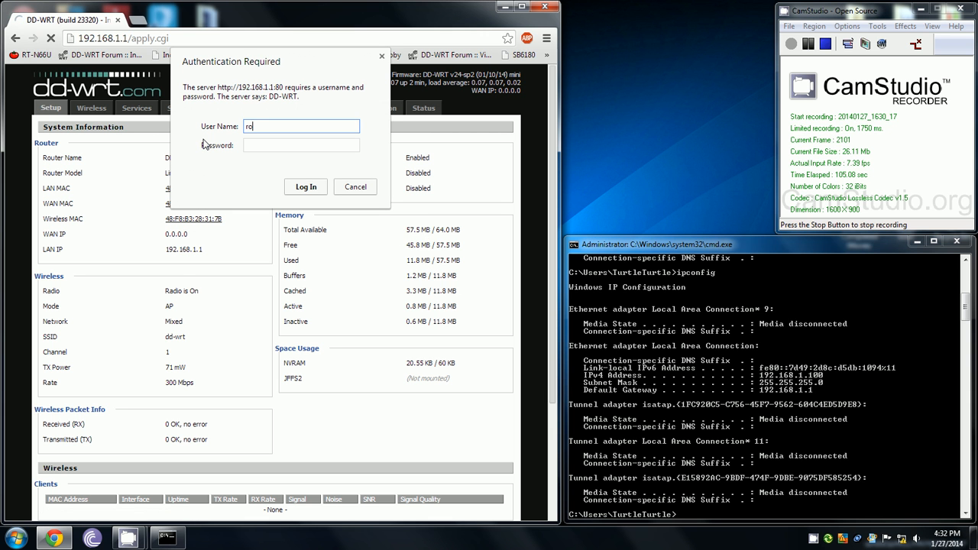
pyautogui.press('Tab')
pyautogui.write('admin')
pyautogui.press('Return')
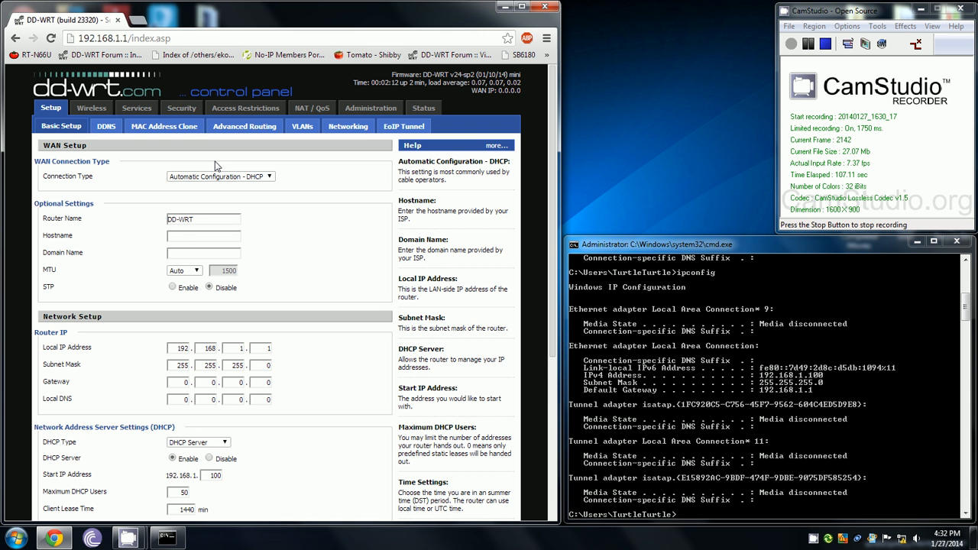
pyautogui.click(220, 176)
pyautogui.click(329, 173)
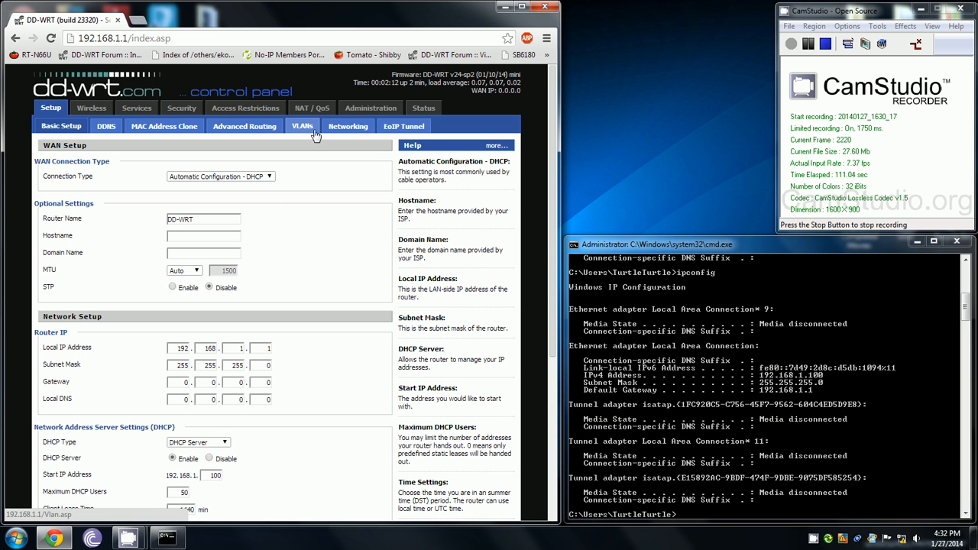
pyautogui.click(246, 177)
pyautogui.click(241, 188)
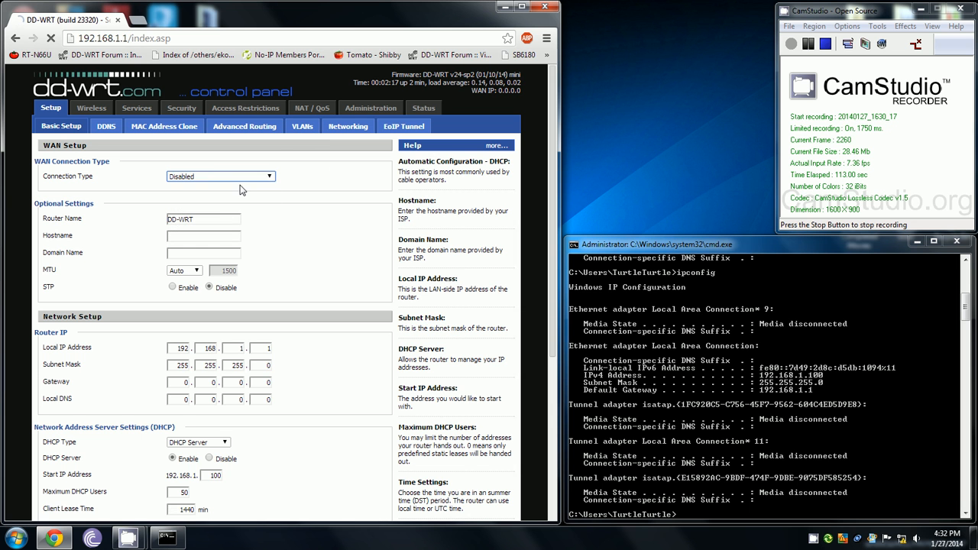
pyautogui.tripleClick(215, 217)
pyautogui.write('E')
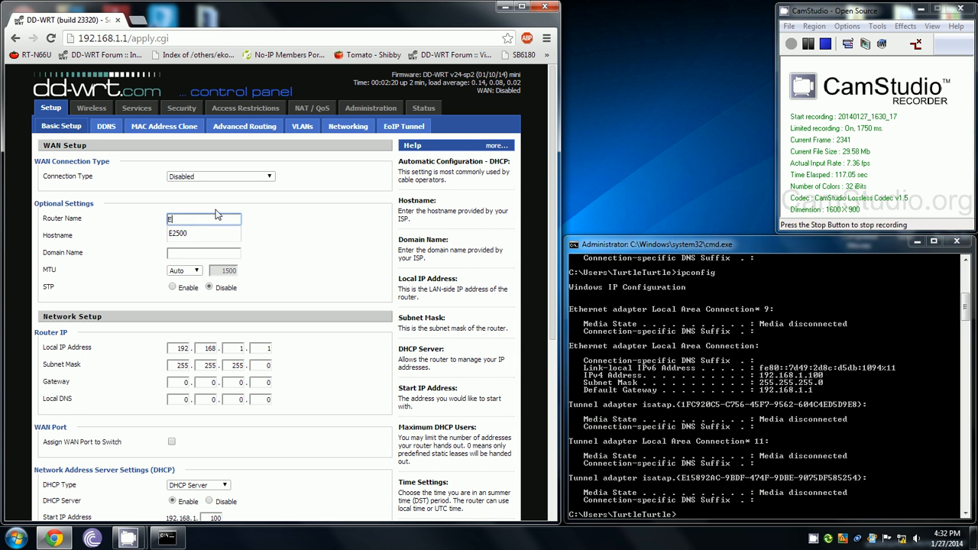
pyautogui.write('S500')
pyautogui.click(218, 233)
# - Enter local IP 10.10.20.50 and the first three gateway octets 10.20.20
pyautogui.scroll(-2, 179, 241)
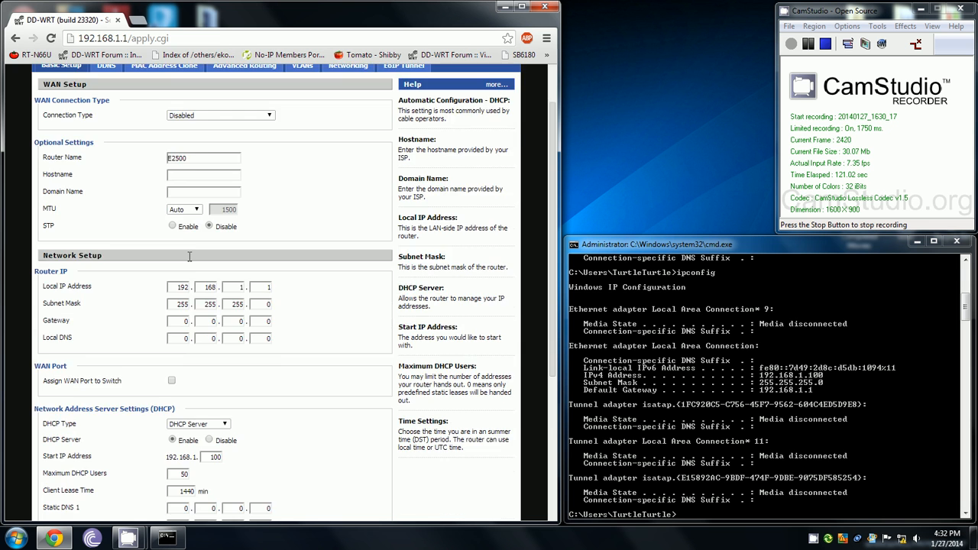
pyautogui.doubleClick(178, 226)
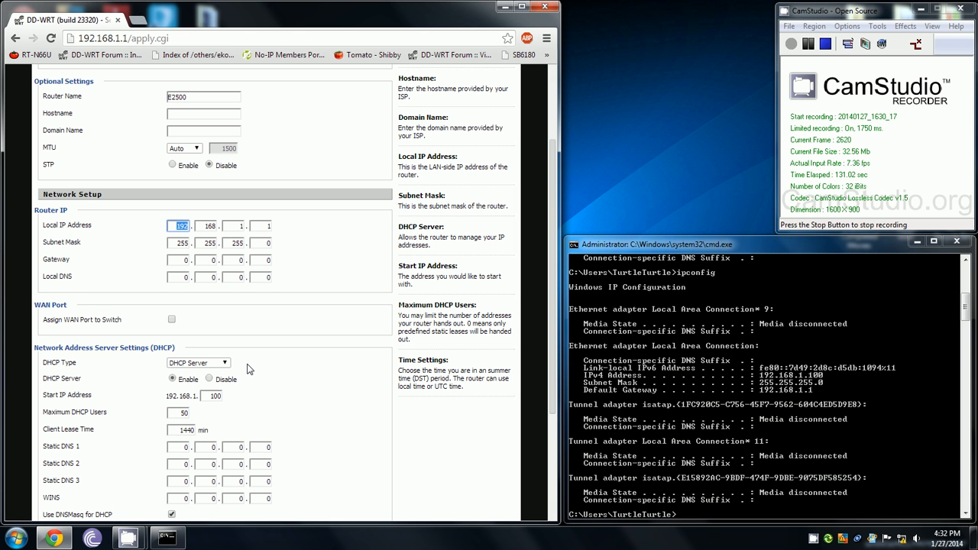
pyautogui.write('10')
pyautogui.press('Tab')
pyautogui.write('10')
pyautogui.press('Tab')
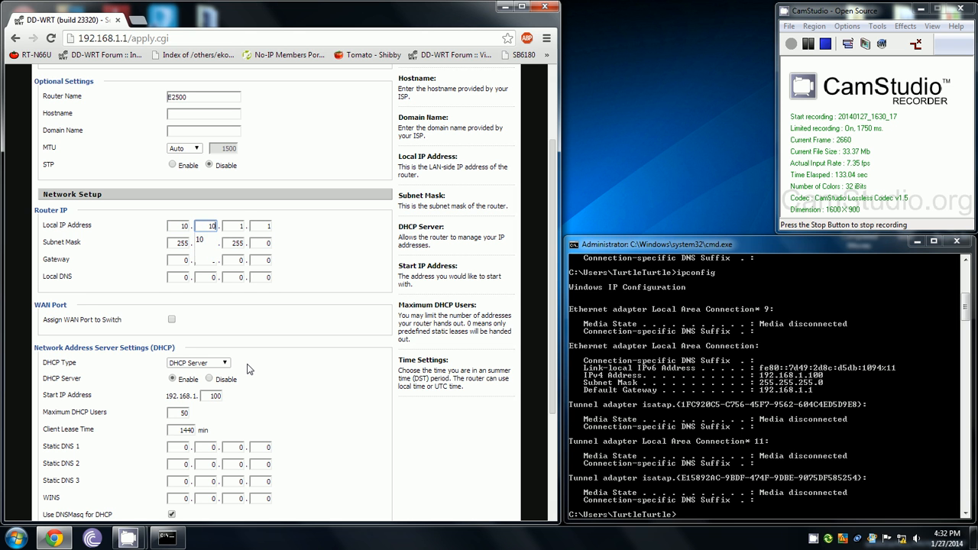
pyautogui.write('20')
pyautogui.press('Tab')
pyautogui.write('50')
pyautogui.press('Tab')
pyautogui.press('Tab')
pyautogui.press('Tab')
pyautogui.press('Tab')
pyautogui.press('Tab')
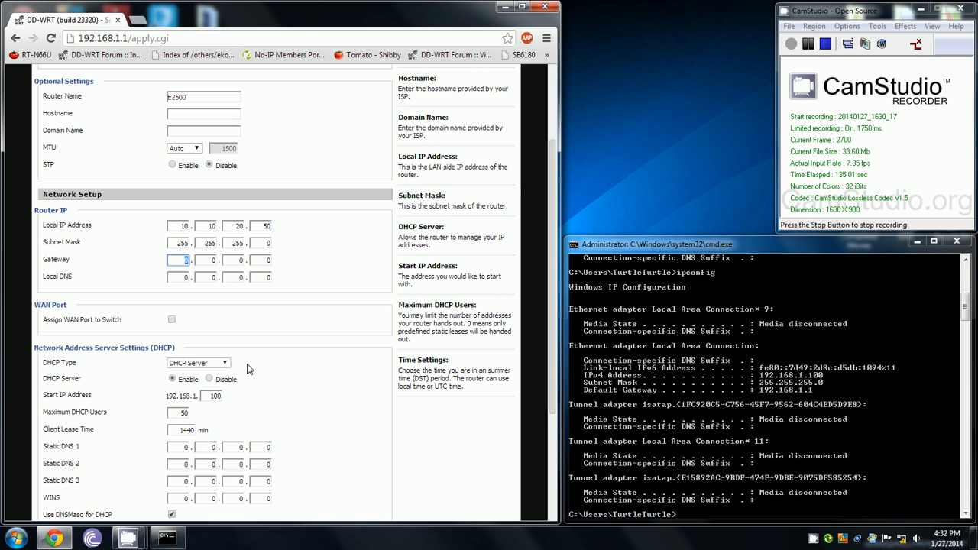
pyautogui.write('10')
pyautogui.press('Tab')
pyautogui.write('20')
pyautogui.press('Tab')
pyautogui.write('20')
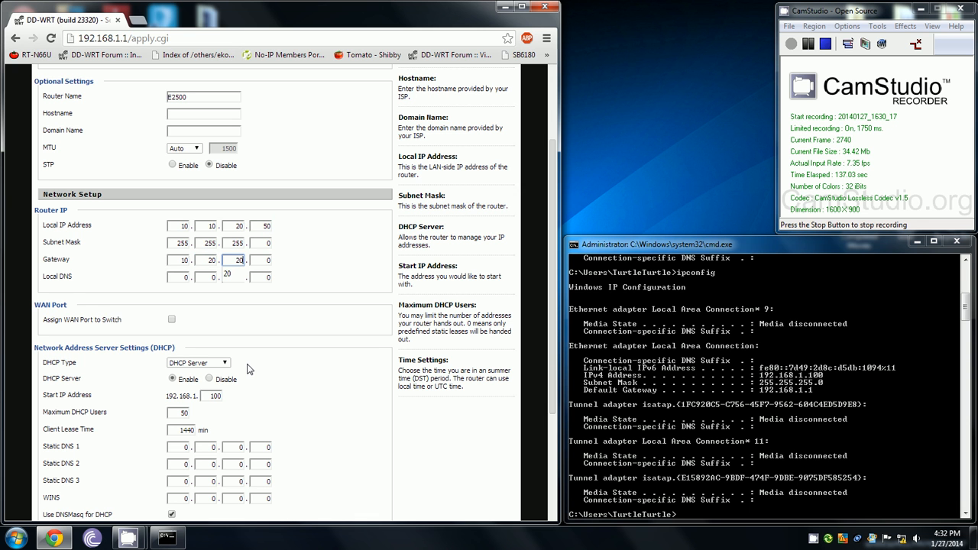
pyautogui.press('Tab')
# - Complete gateway 10.20.20.1, disable DHCP server, both DNSMasq options and NTP client, and save
pyautogui.write('1')
pyautogui.scroll(-2, 273, 326)
pyautogui.click(209, 256)
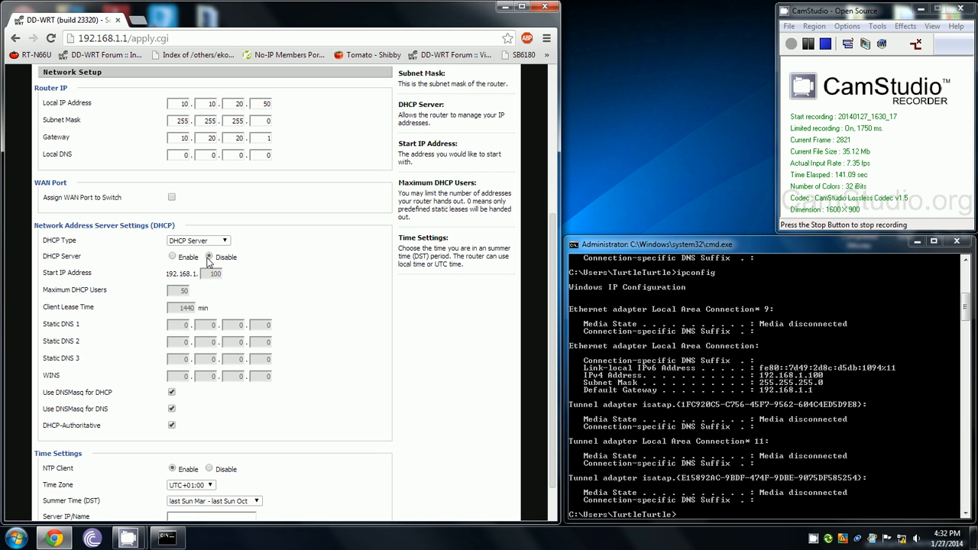
pyautogui.click(171, 392)
pyautogui.click(171, 409)
pyautogui.click(209, 469)
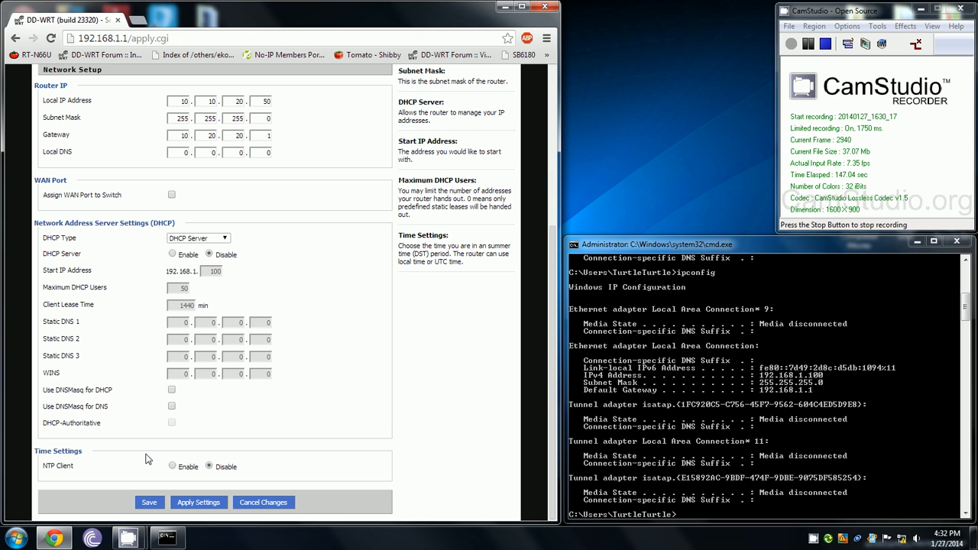
pyautogui.click(149, 502)
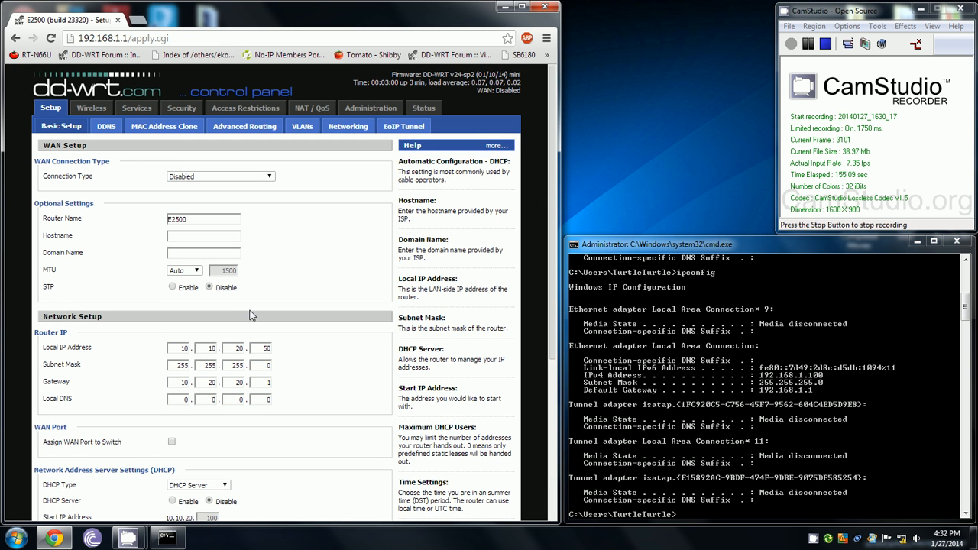
pyautogui.scroll(-4, 171, 446)
pyautogui.scroll(4, 171, 443)
pyautogui.click(239, 135)
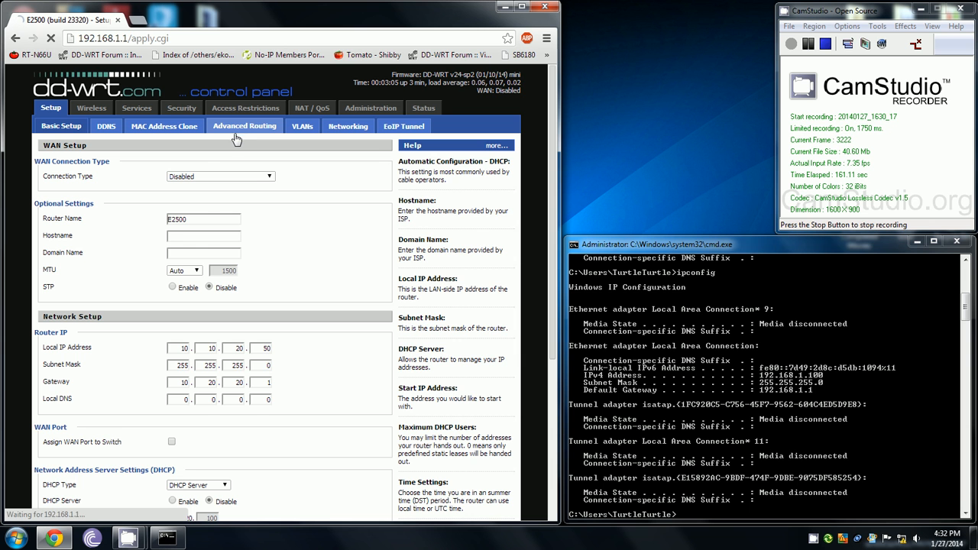
# - Change the Advanced Routing operating mode from Gateway to Router and save
pyautogui.click(195, 176)
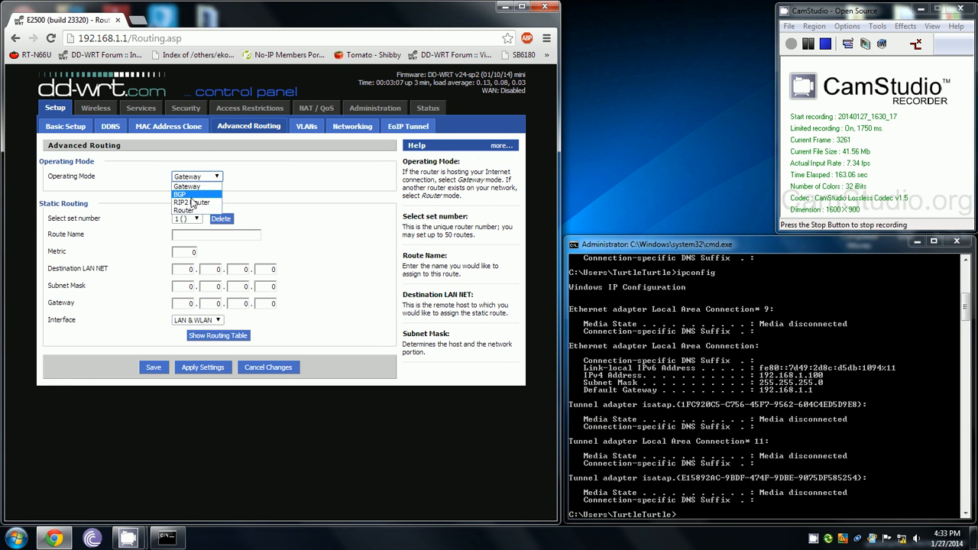
pyautogui.click(191, 207)
pyautogui.click(196, 176)
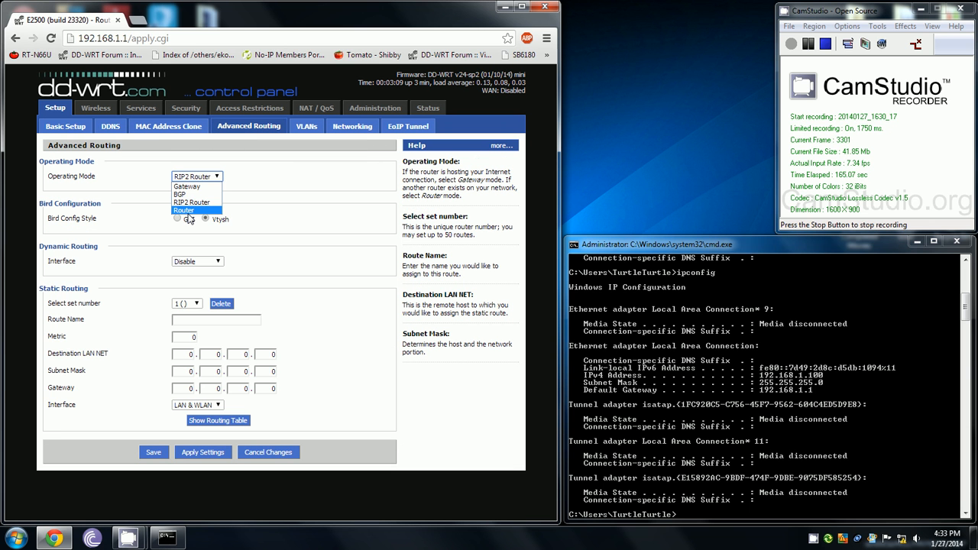
pyautogui.click(189, 217)
pyautogui.click(154, 410)
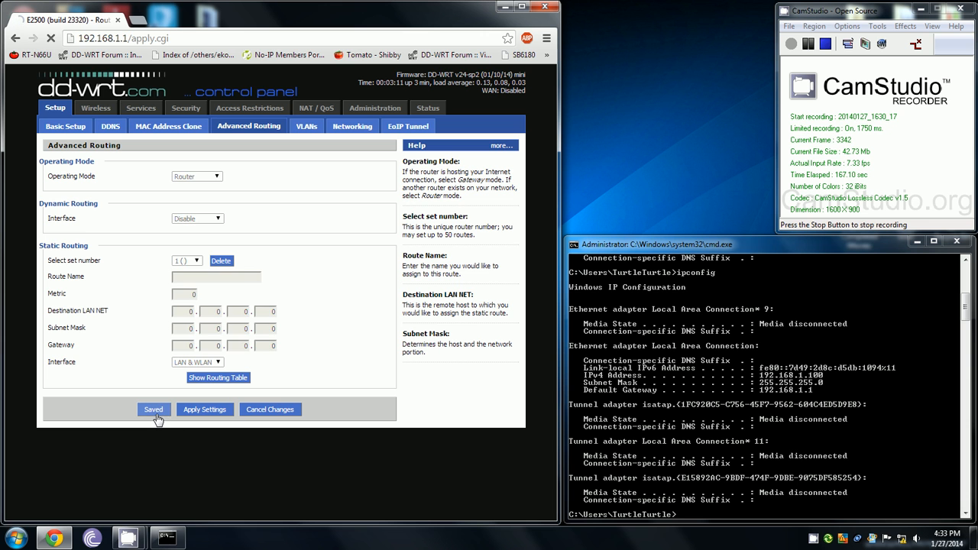
pyautogui.click(103, 108)
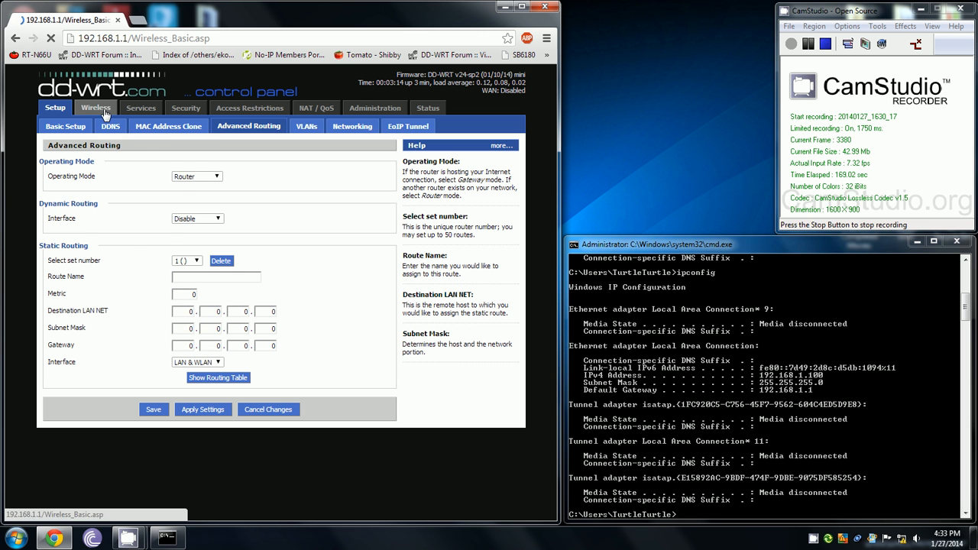
# - Set the wireless network mode to N-Only and the SSID to Test AP
pyautogui.click(199, 194)
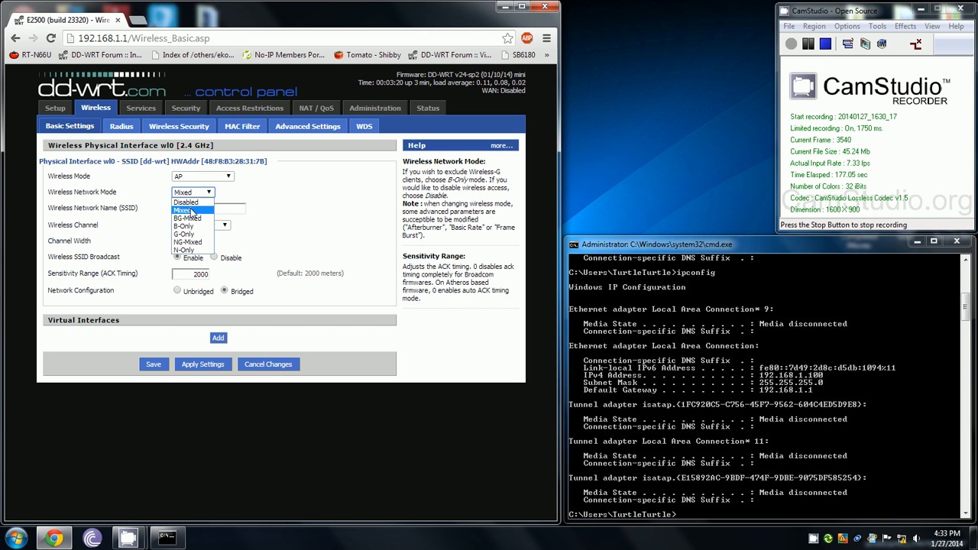
pyautogui.click(185, 250)
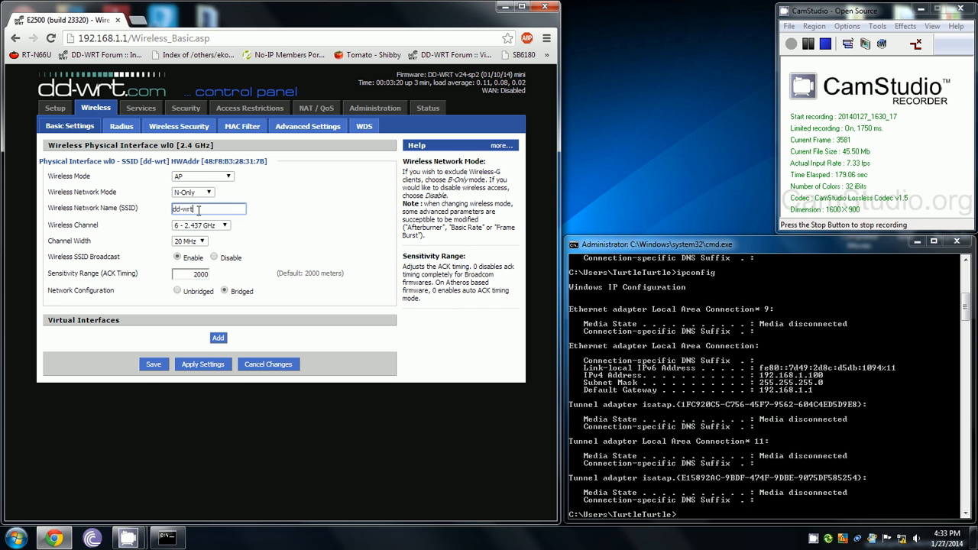
pyautogui.tripleClick(198, 210)
pyautogui.write('Dd')
pyautogui.press('BackSpace')
pyautogui.press('BackSpace')
pyautogui.write('Te')
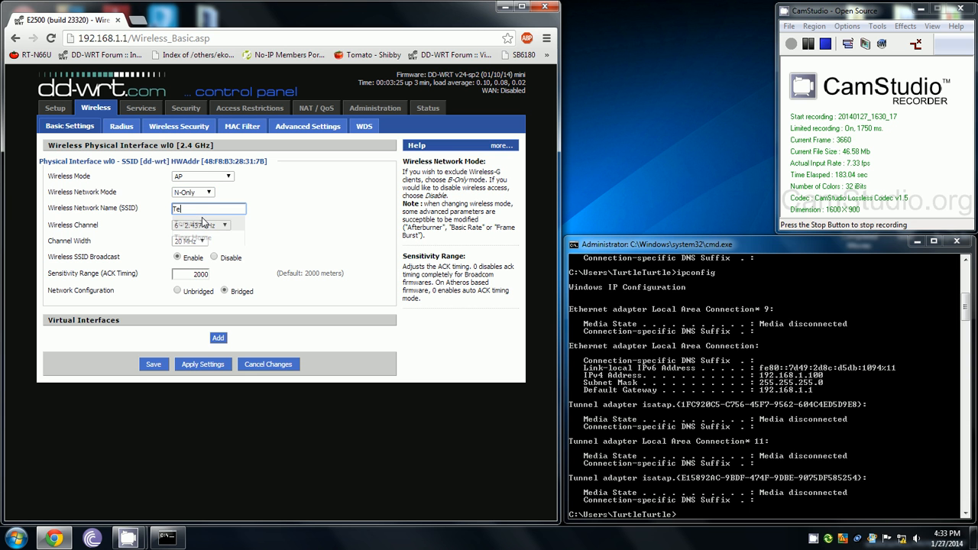
pyautogui.write('st AP')
# - Set channel 1 (2.412 GHz), 40 MHz channel width and ACK timing 0, then save
pyautogui.click(213, 228)
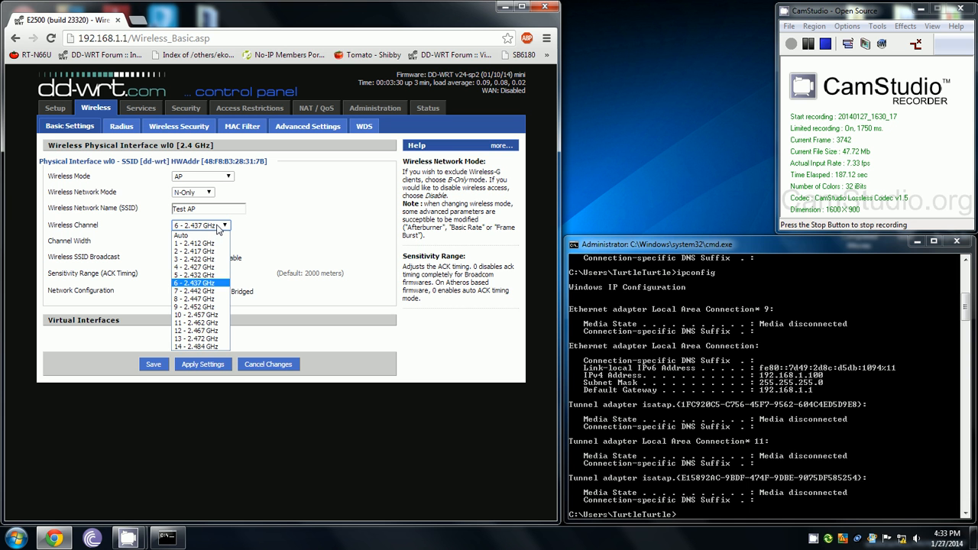
pyautogui.click(197, 244)
pyautogui.click(199, 243)
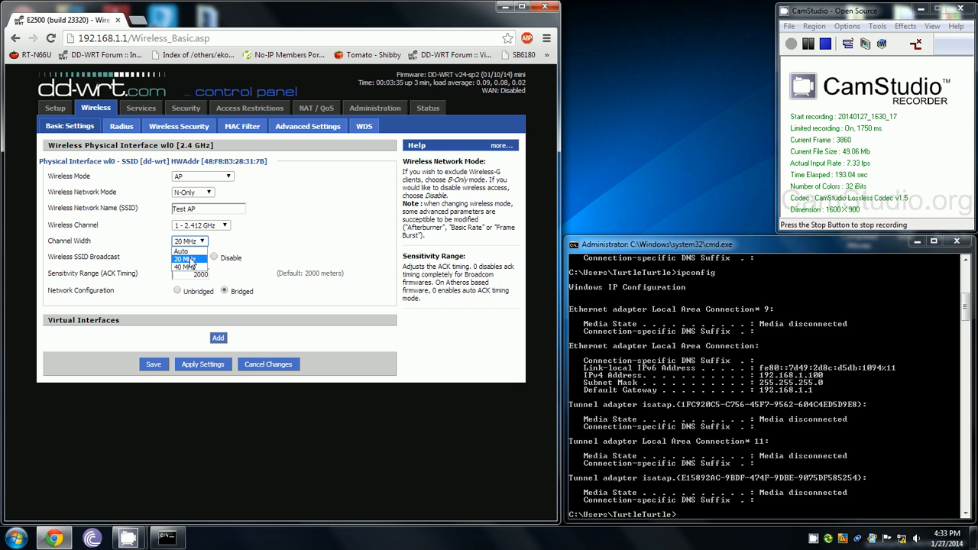
pyautogui.click(191, 267)
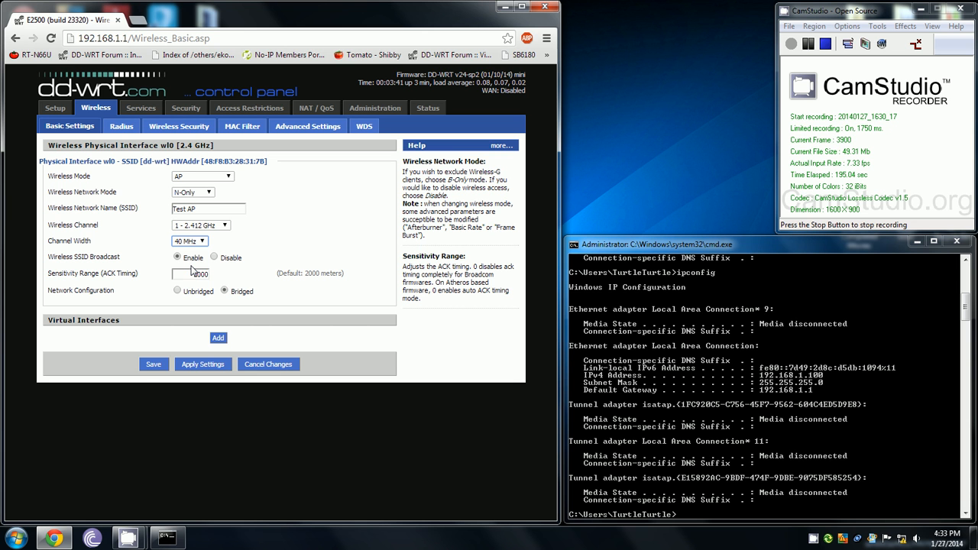
pyautogui.moveTo(194, 276); pyautogui.dragTo(220, 275)
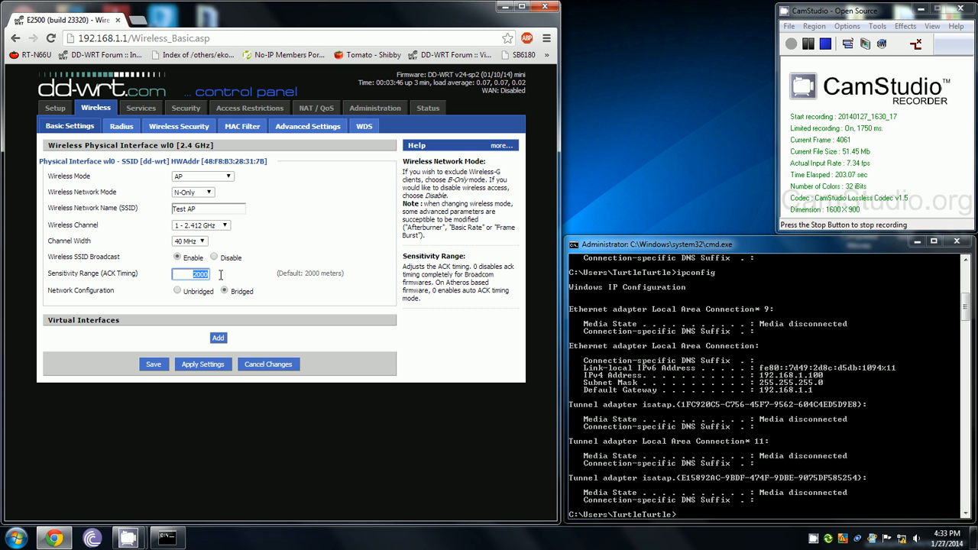
pyautogui.write('0')
pyautogui.click(267, 251)
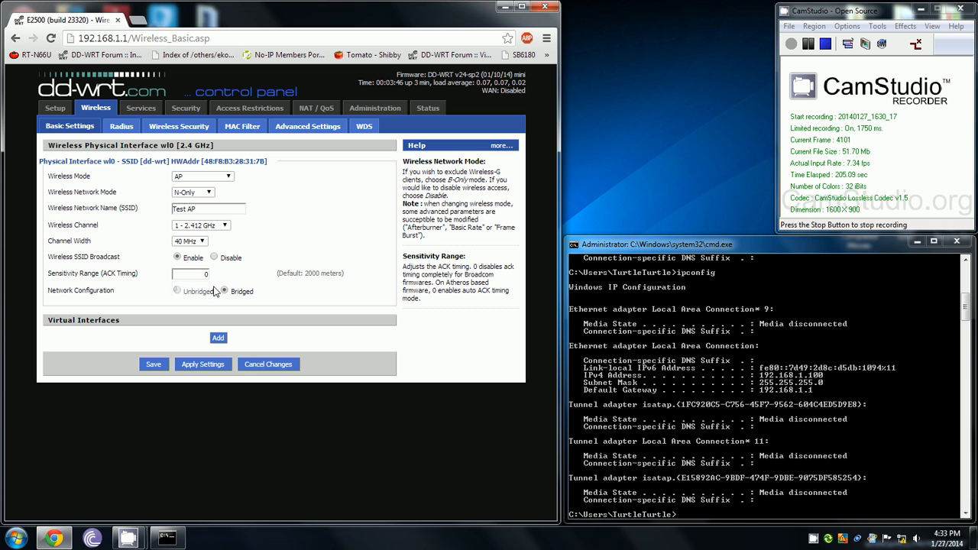
pyautogui.moveTo(472, 267); pyautogui.dragTo(498, 276)
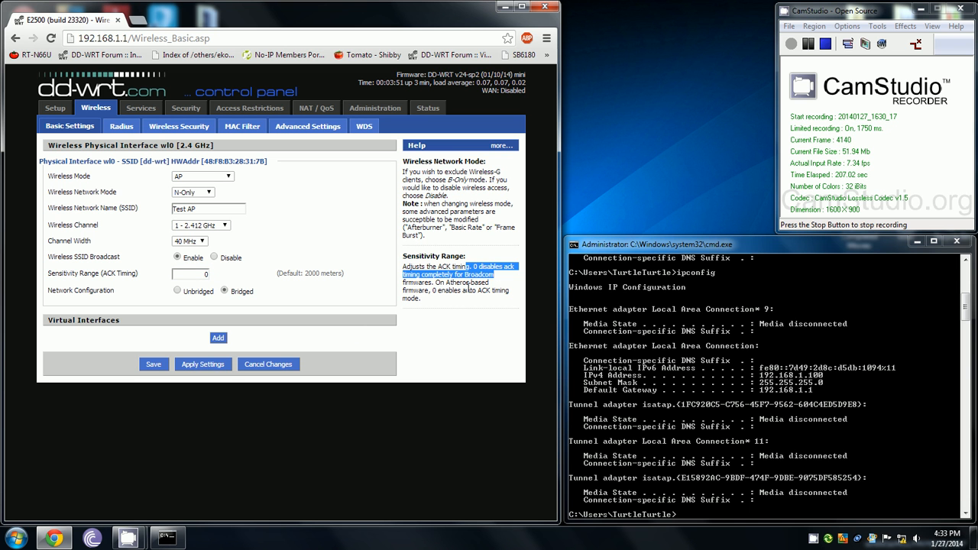
pyautogui.click(358, 300)
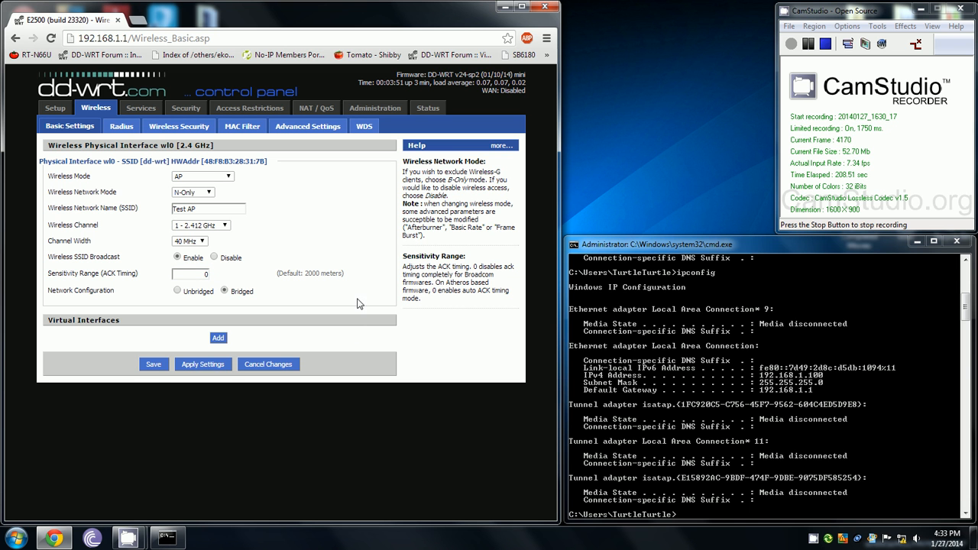
pyautogui.click(153, 366)
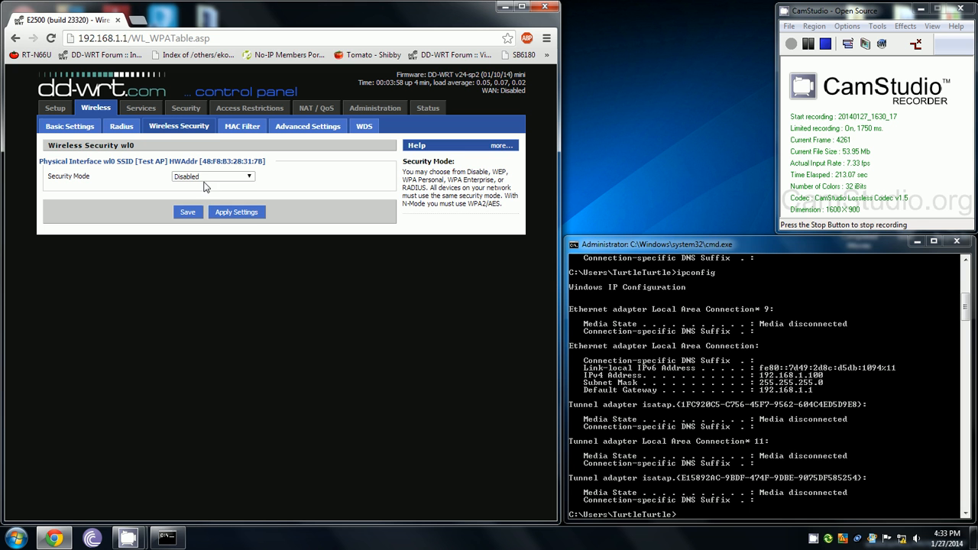
# - Set security mode WPA2 Personal with AES, fill in the shared key, and save
pyautogui.click(207, 176)
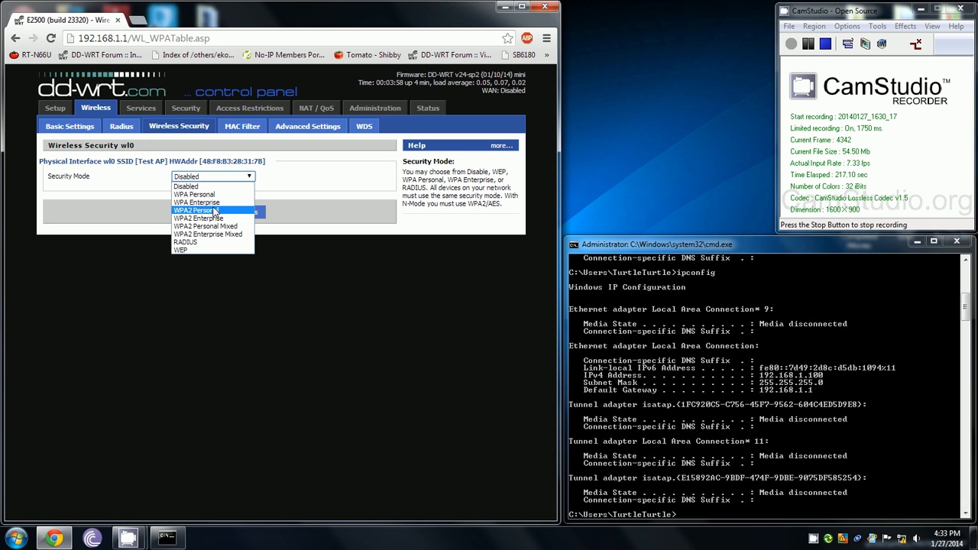
pyautogui.click(216, 210)
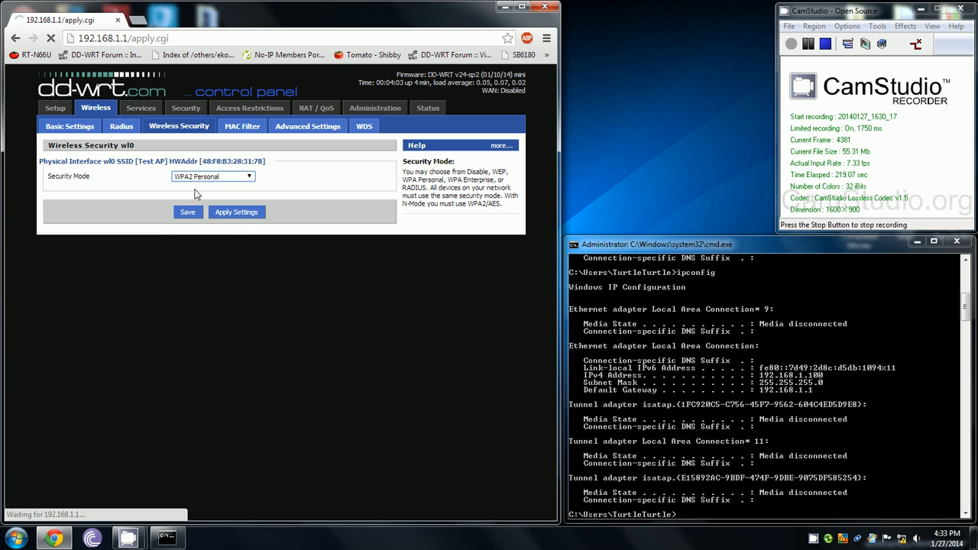
pyautogui.click(195, 192)
pyautogui.click(197, 209)
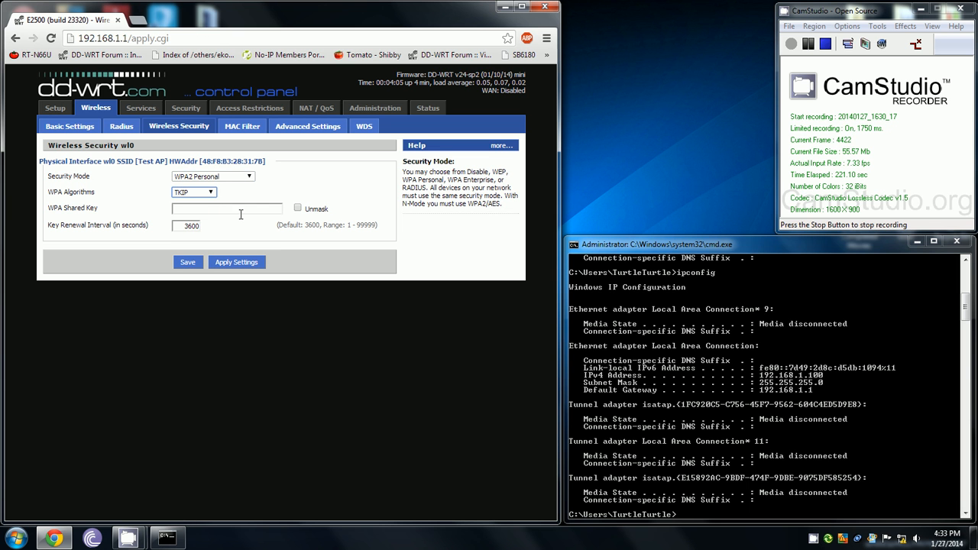
pyautogui.click(297, 208)
pyautogui.click(223, 207)
pyautogui.click(223, 207)
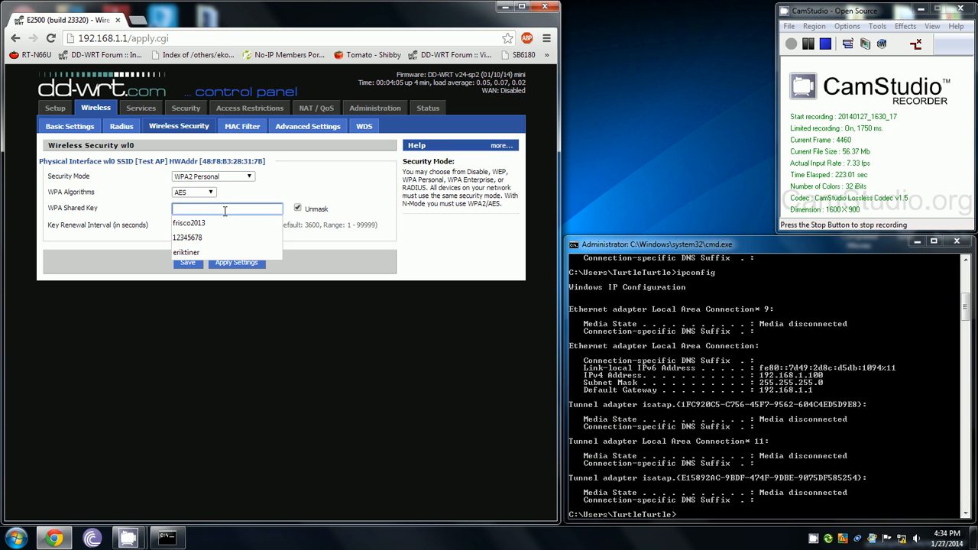
pyautogui.click(203, 238)
pyautogui.click(203, 239)
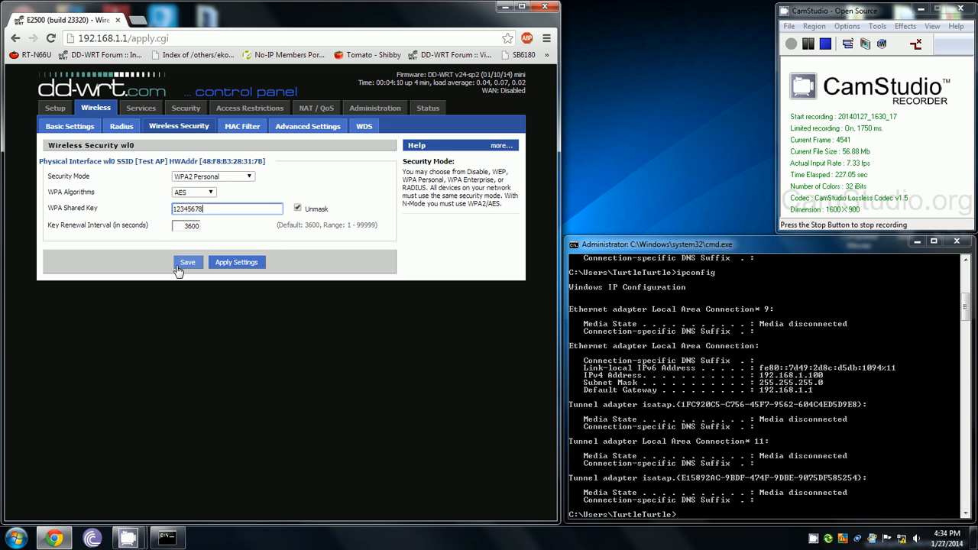
pyautogui.click(178, 266)
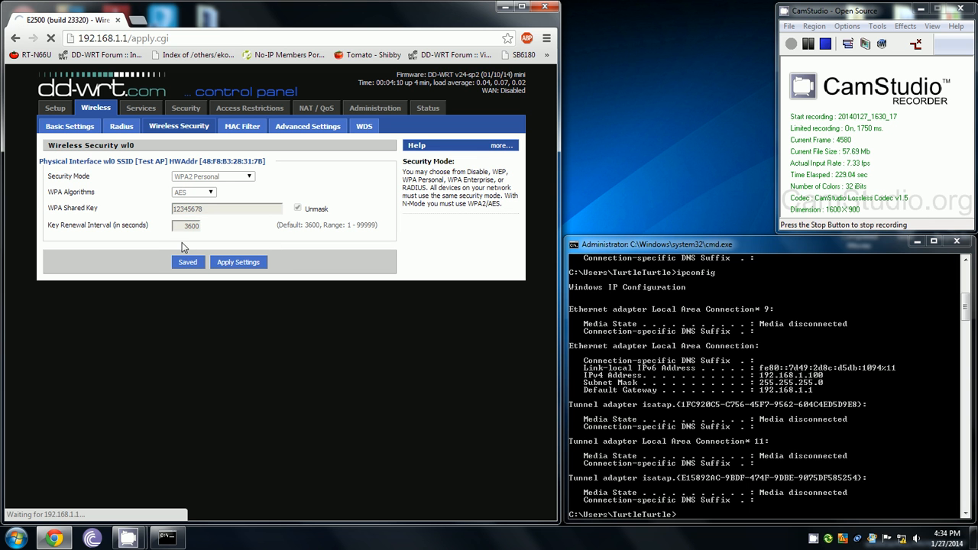
pyautogui.click(308, 130)
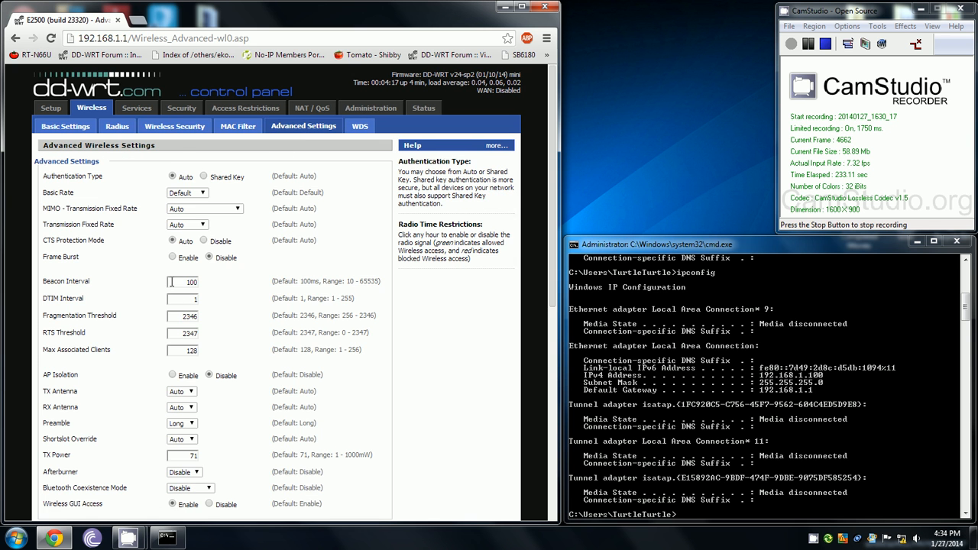
# - Set beacon interval 75 and TX power 55 in the advanced wireless settings, then save
pyautogui.scroll(-3, 174, 244)
pyautogui.moveTo(174, 164); pyautogui.dragTo(210, 159)
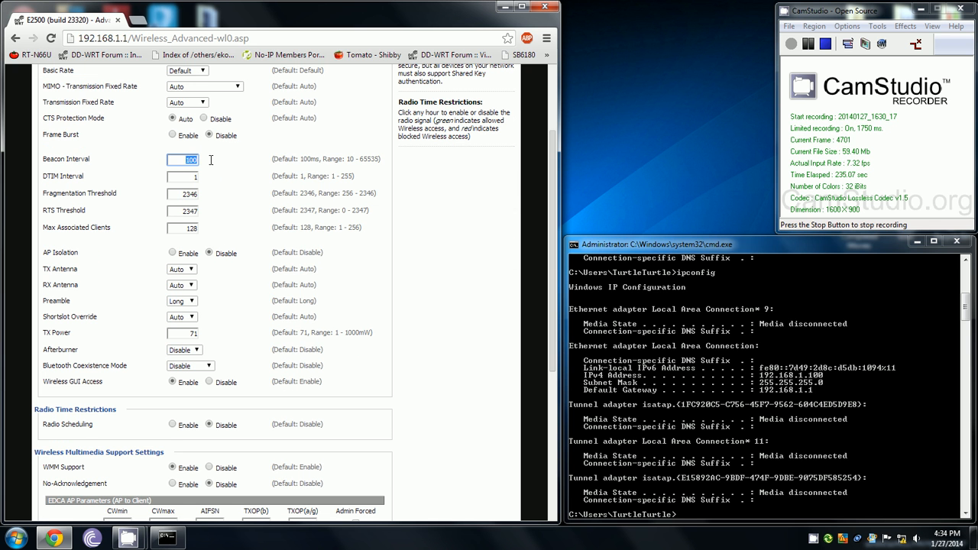
pyautogui.write('75')
pyautogui.moveTo(173, 336); pyautogui.dragTo(207, 343)
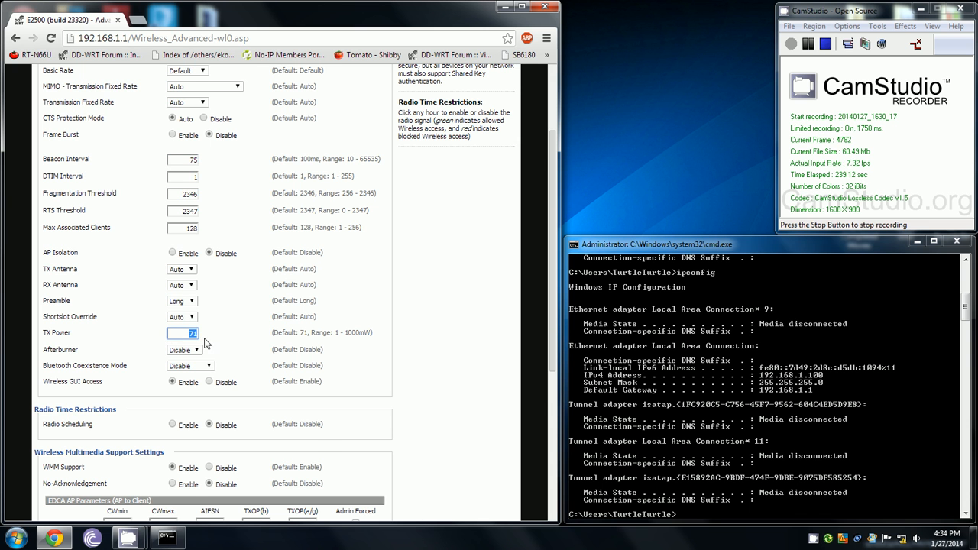
pyautogui.scroll(-1, 215, 327)
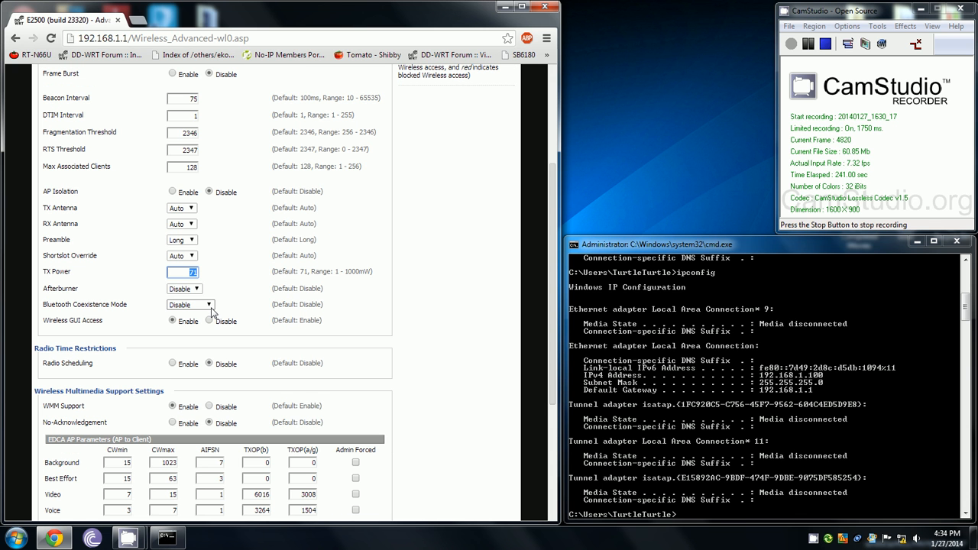
pyautogui.write('55')
pyautogui.click(236, 270)
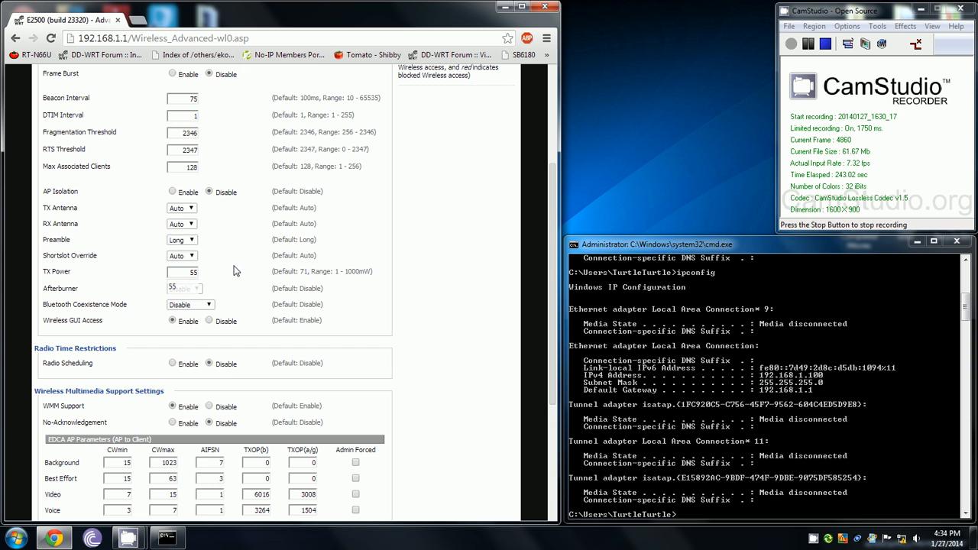
pyautogui.scroll(-3, 200, 298)
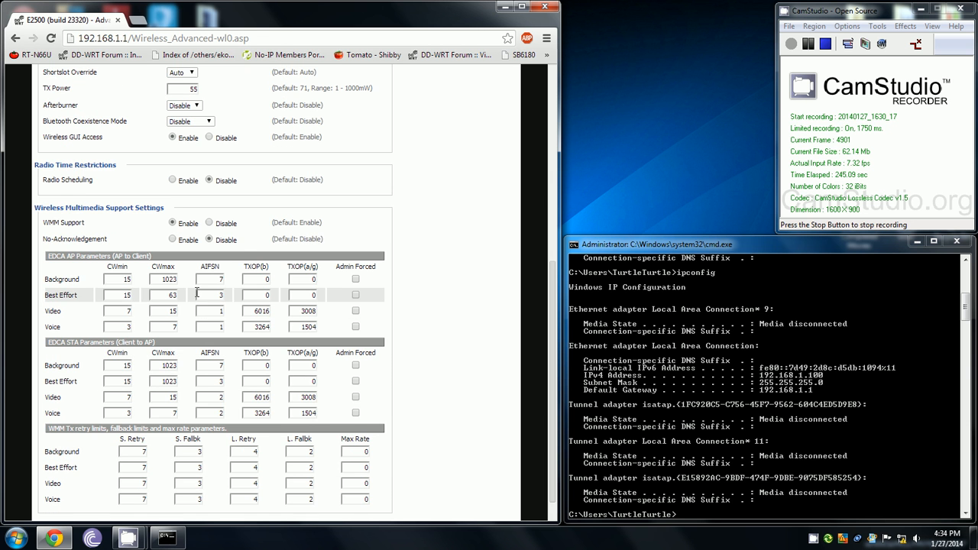
pyautogui.scroll(-1, 197, 292)
pyautogui.click(149, 501)
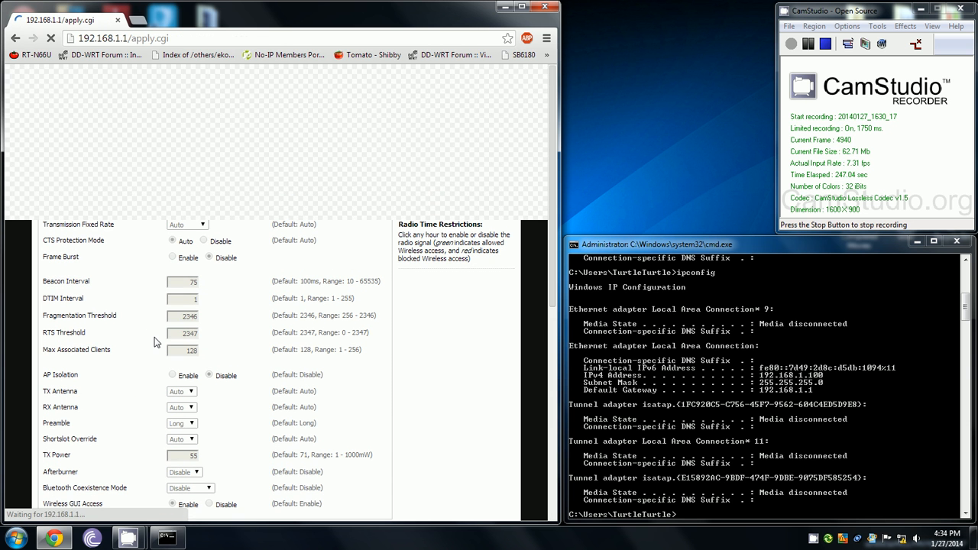
pyautogui.click(142, 107)
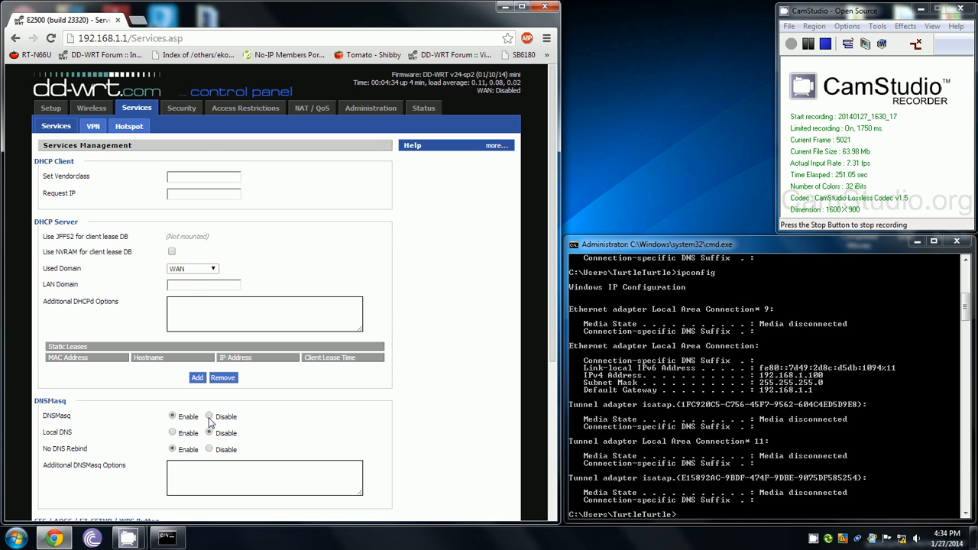
# - Disable DNSMasq on the Services page, then save and apply the settings
pyautogui.click(209, 416)
pyautogui.scroll(-3, 210, 443)
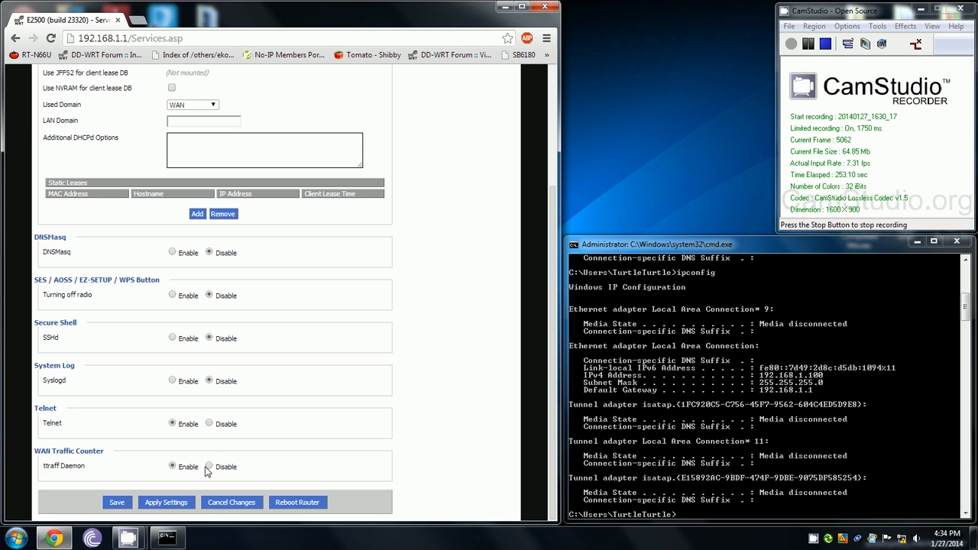
pyautogui.click(117, 501)
pyautogui.click(145, 497)
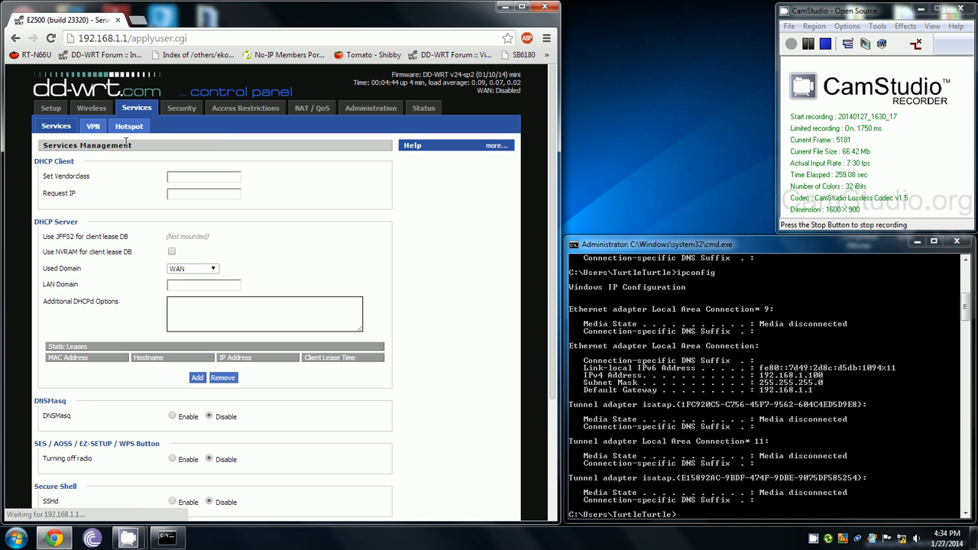
# - Stop blocking anonymous WAN requests, disable the SPI firewall, and save the firewall settings
pyautogui.click(187, 110)
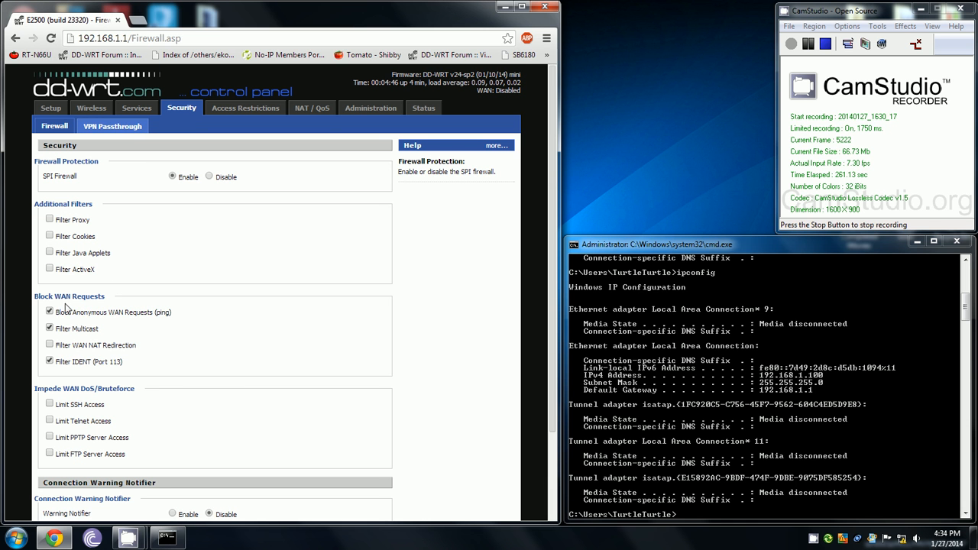
pyautogui.click(49, 313)
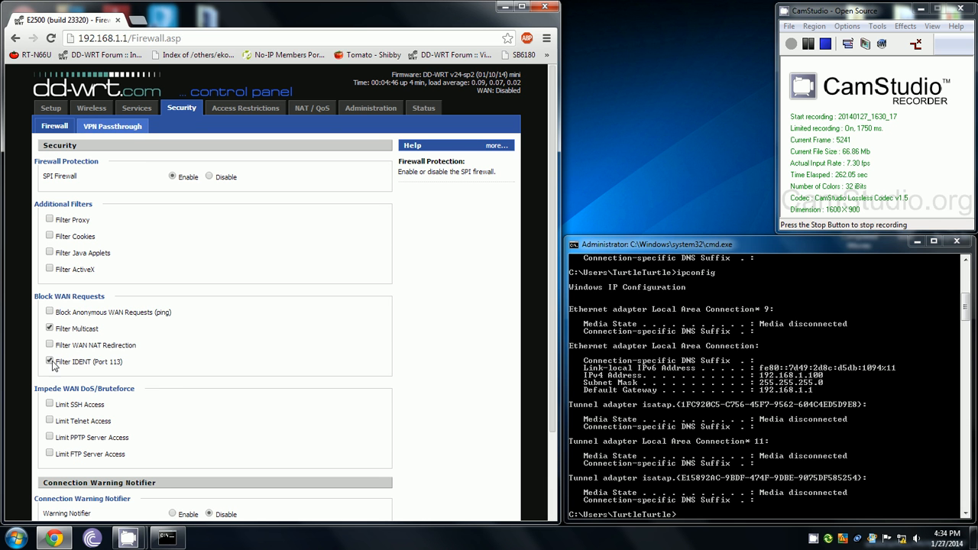
pyautogui.click(210, 176)
pyautogui.scroll(-2, 99, 451)
pyautogui.click(149, 503)
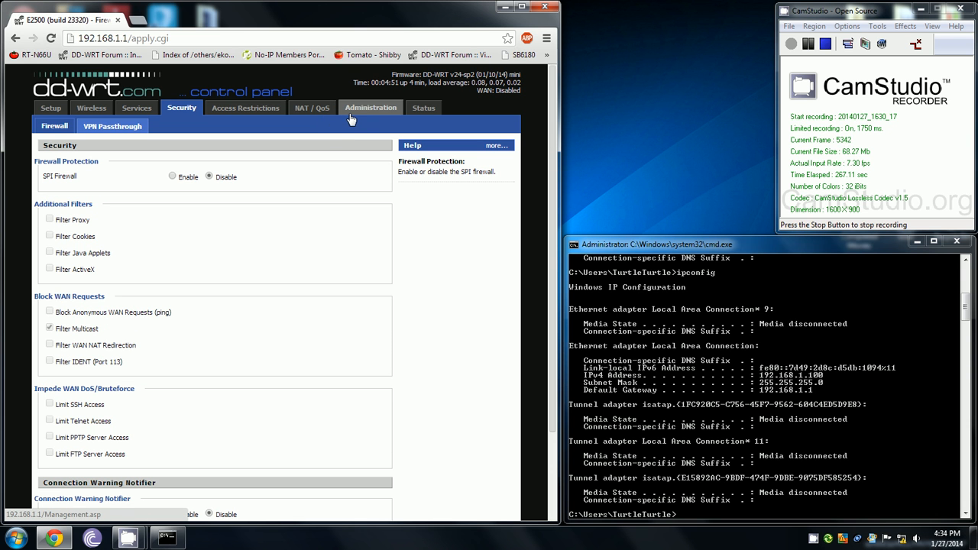
pyautogui.click(354, 113)
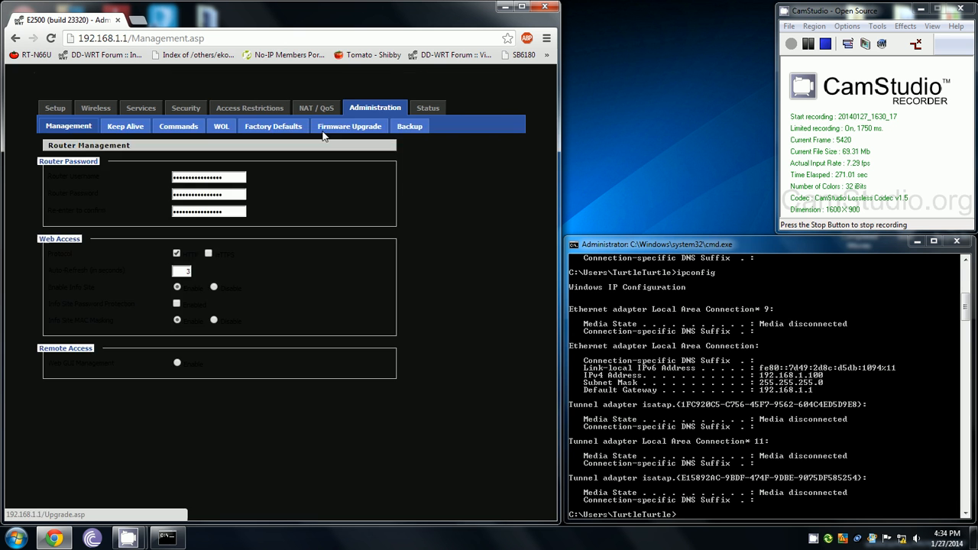
# - Disable cron and set TCP congestion control to westwood
pyautogui.scroll(-3, 197, 391)
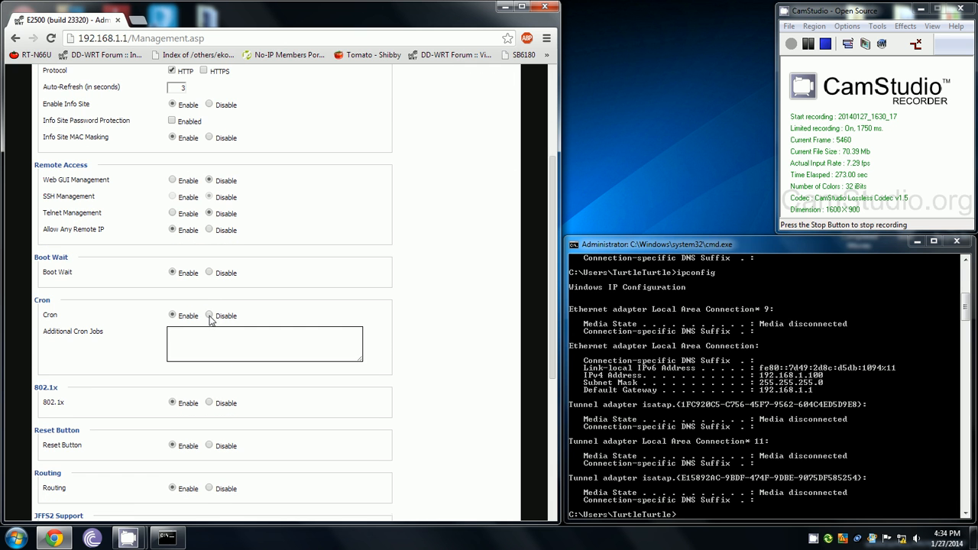
pyautogui.click(209, 315)
pyautogui.scroll(-4, 239, 350)
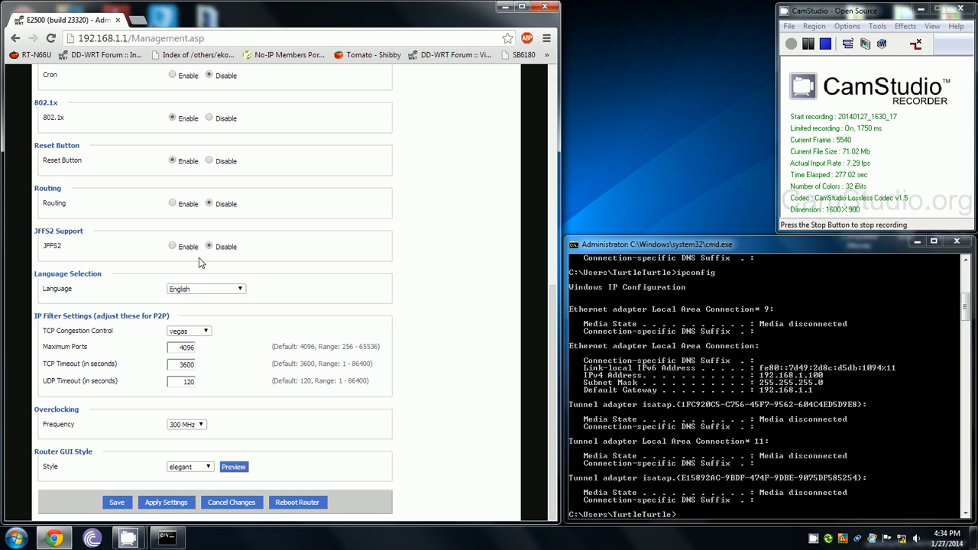
pyautogui.click(197, 331)
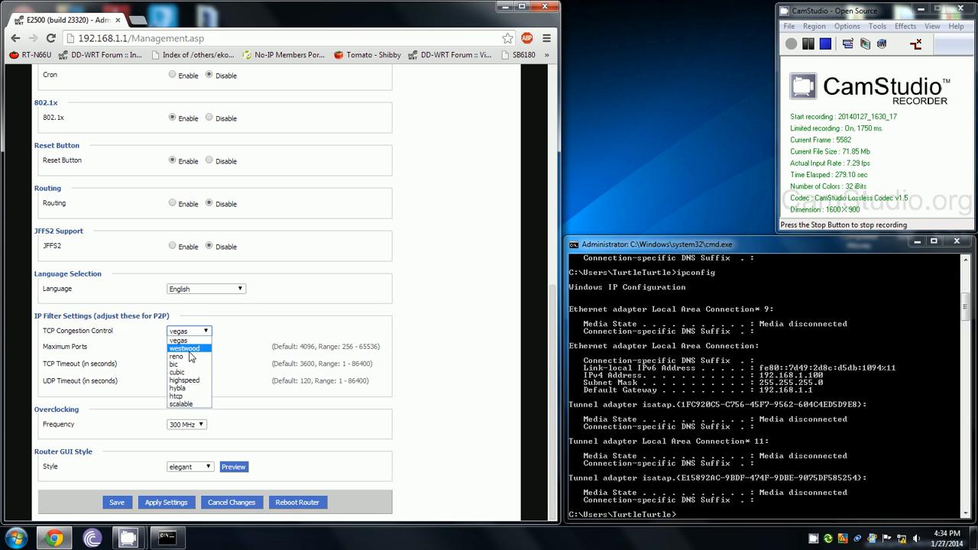
pyautogui.click(188, 349)
# - Set maximum ports to 8500, TCP timeout to 600 and UDP timeout to 100
pyautogui.doubleClick(182, 345)
pyautogui.write('8900')
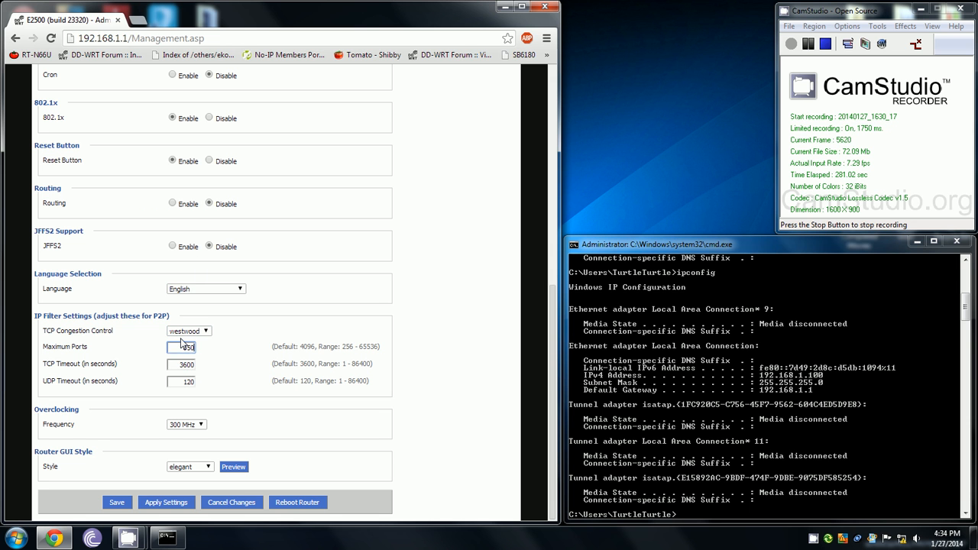
pyautogui.press('Tab')
pyautogui.write('600')
pyautogui.press('Tab')
pyautogui.write('100')
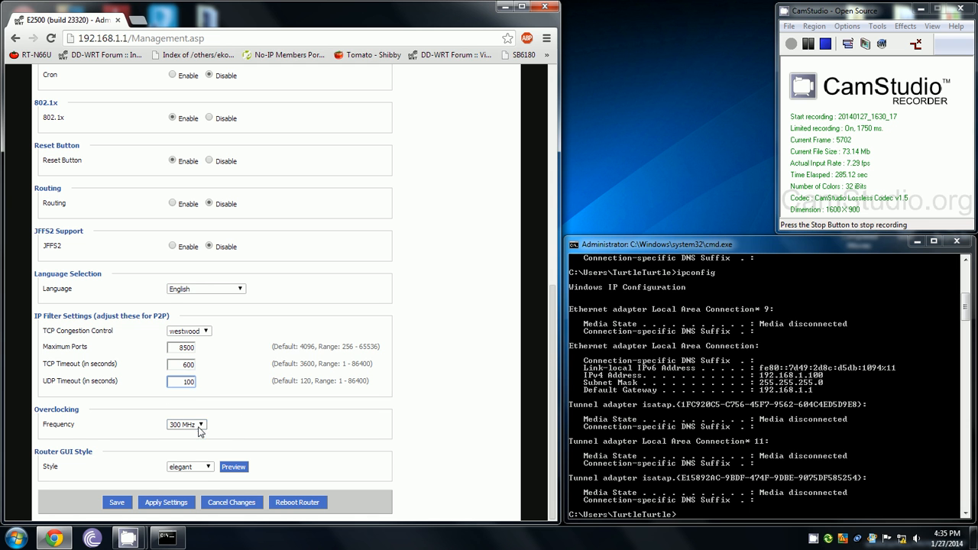
# - Set the clock frequency to 400 MHz and the interface style to cyan, then apply settings
pyautogui.click(200, 424)
pyautogui.click(191, 449)
pyautogui.click(206, 466)
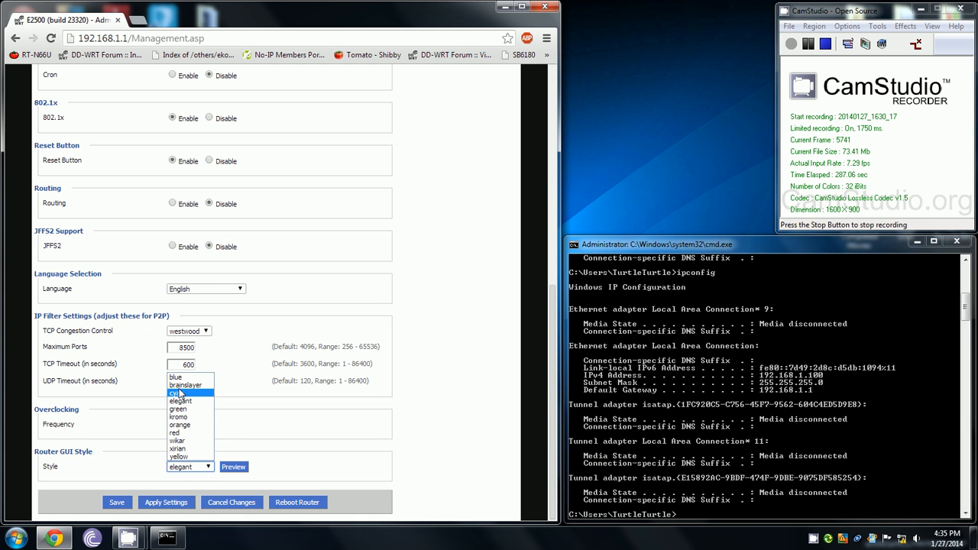
pyautogui.click(179, 395)
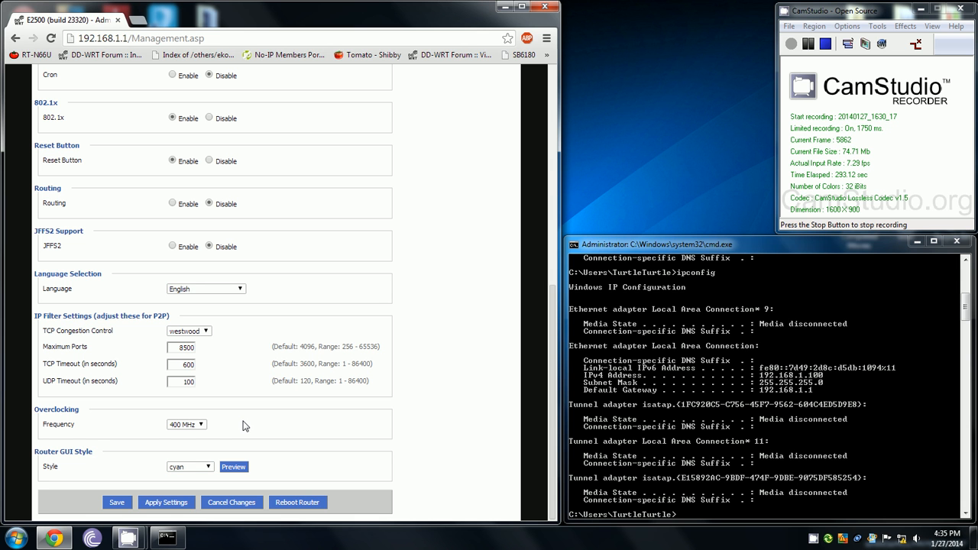
pyautogui.click(162, 501)
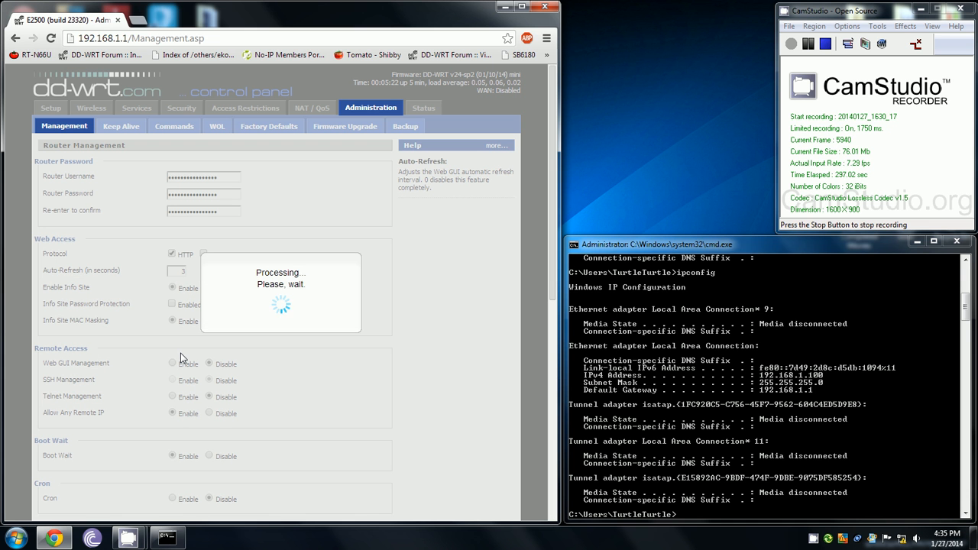